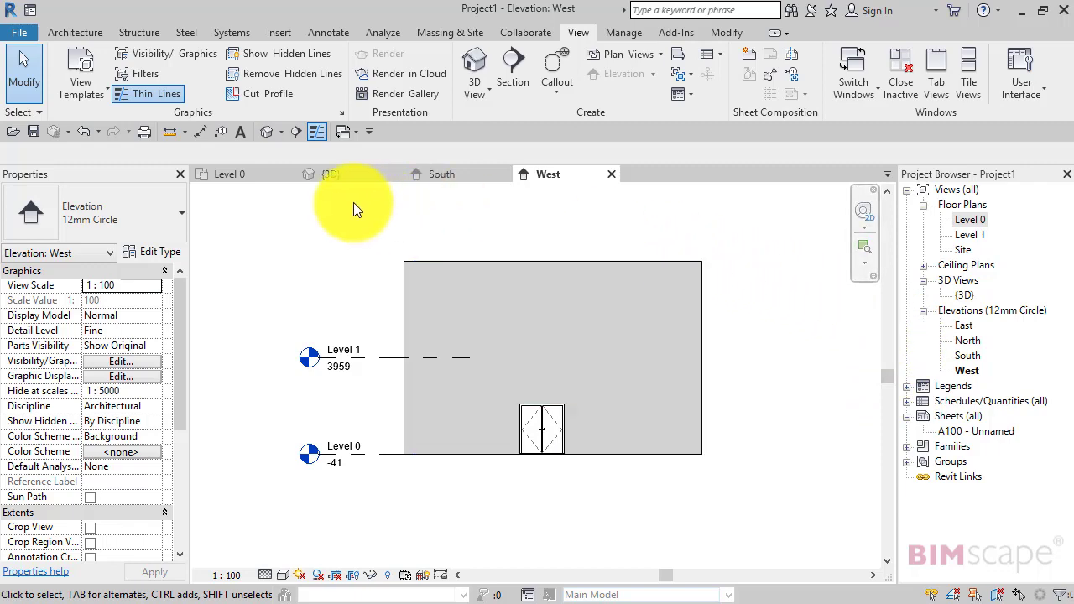
Glance at the building in 3D, then return to the West elevation and zoom in.
left_click(342, 177)
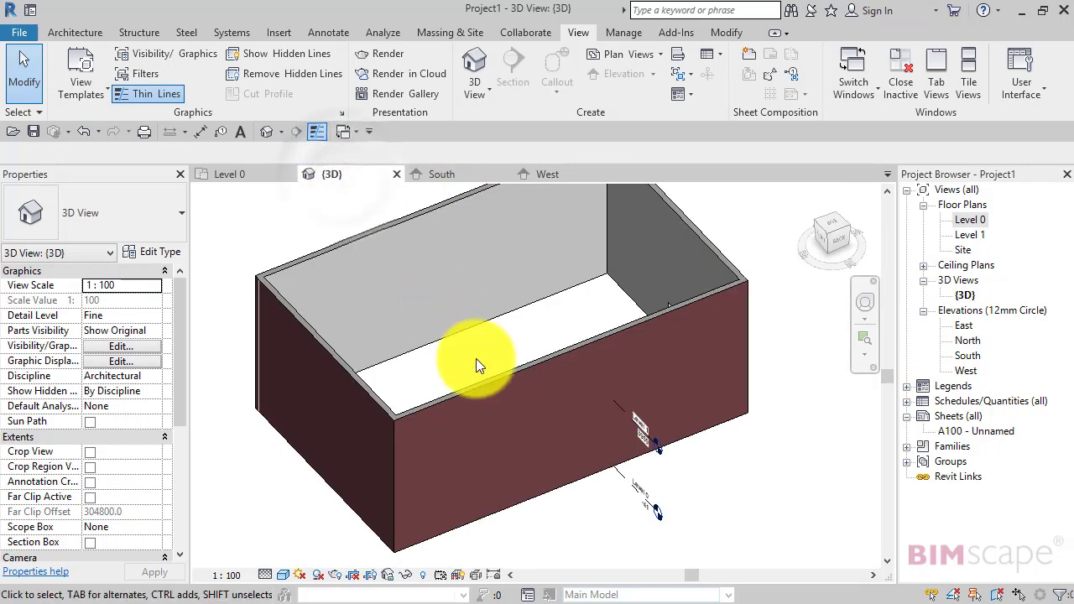
middle_click_drag(475, 361, 476, 384)
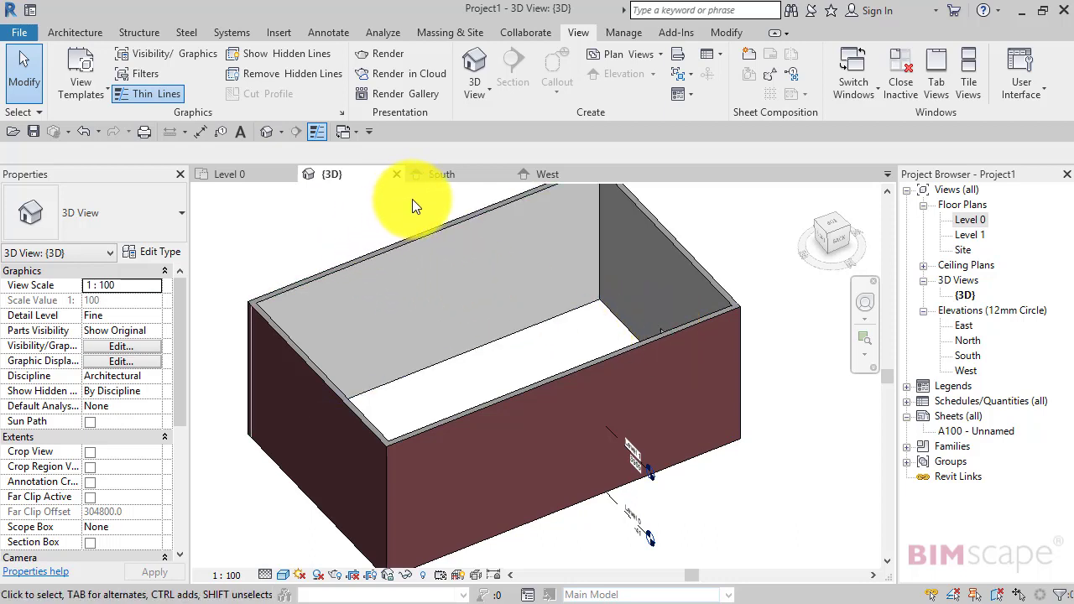
left_click(546, 177)
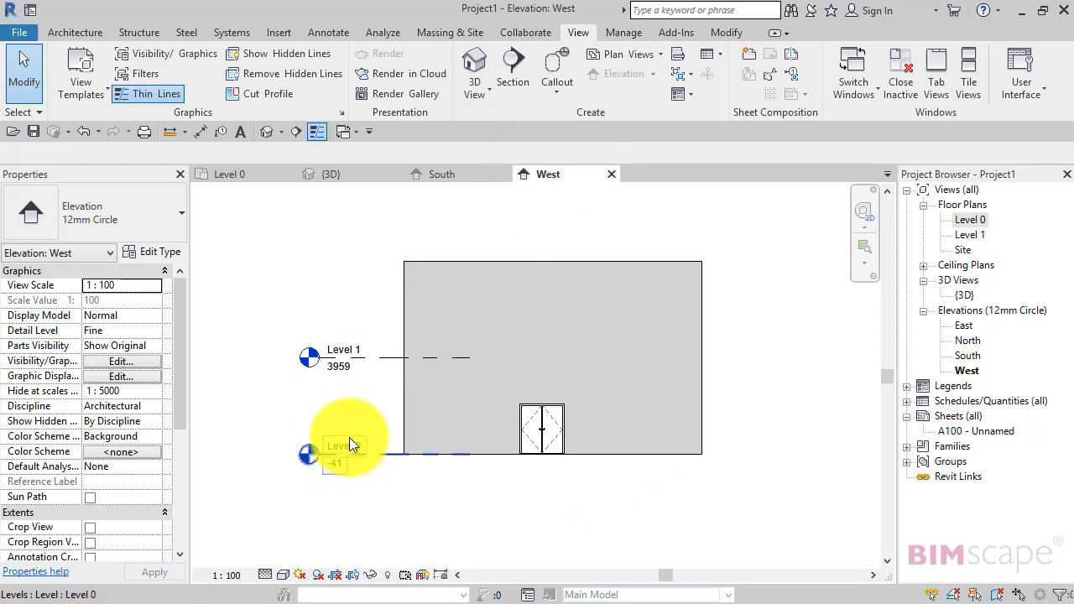
scroll(361, 397, "up", 2)
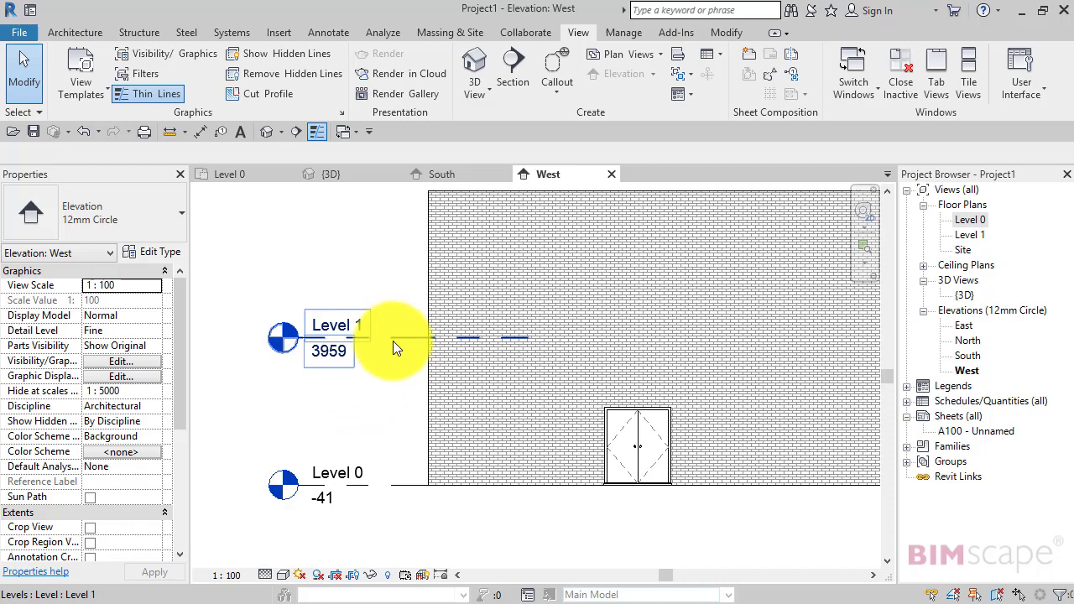
Drag Level 1's 3D extent grip left so its line stops short of the wall.
left_click(392, 341)
scroll(486, 321, "up", 1)
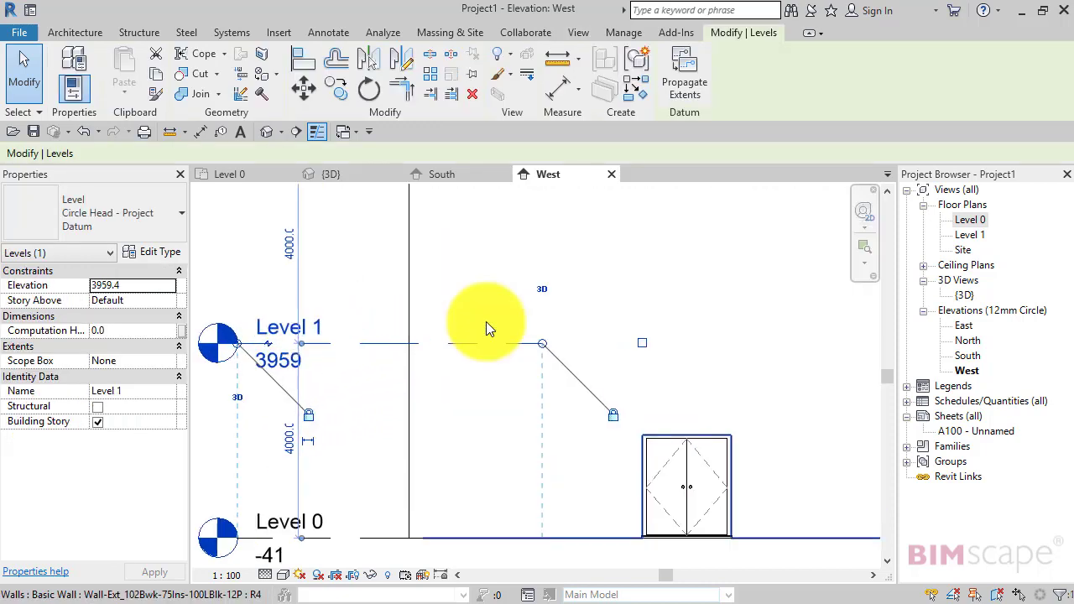
scroll(484, 340, "up", 1)
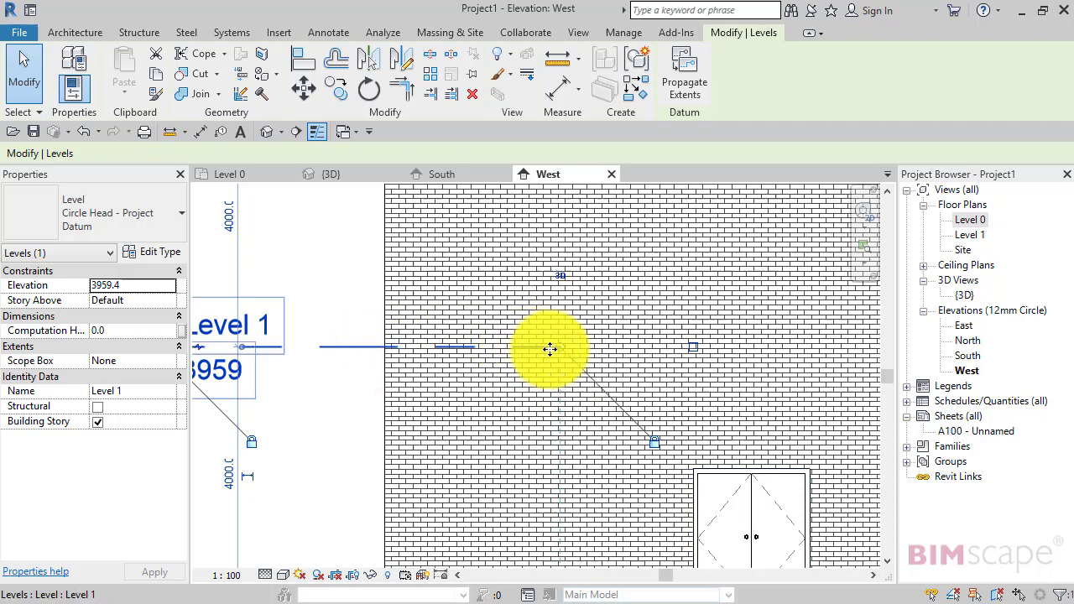
left_click_drag(562, 349, 333, 361)
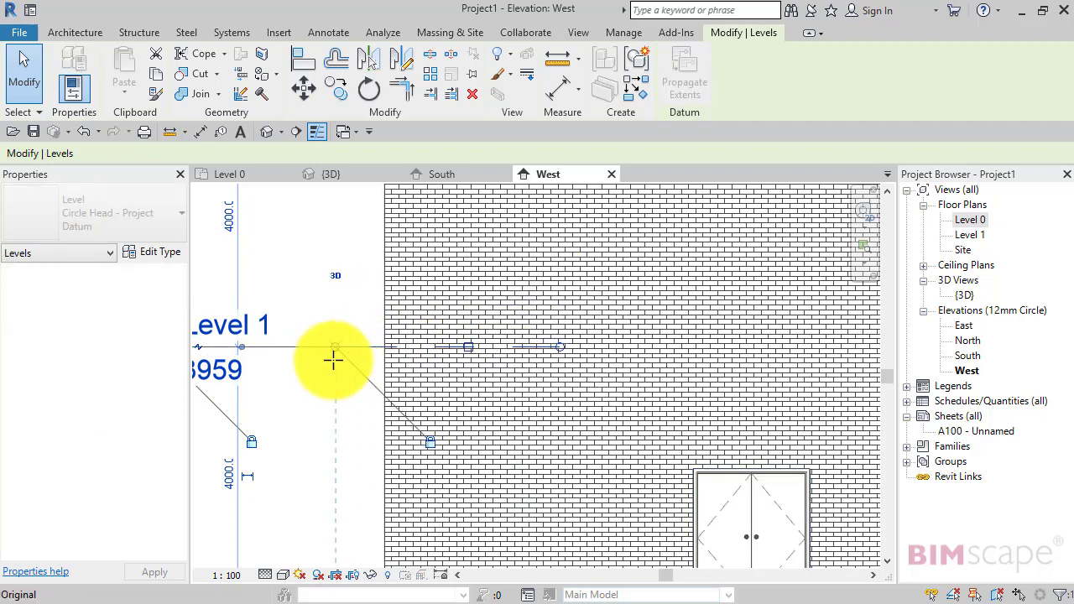
middle_click_drag(344, 382, 538, 382)
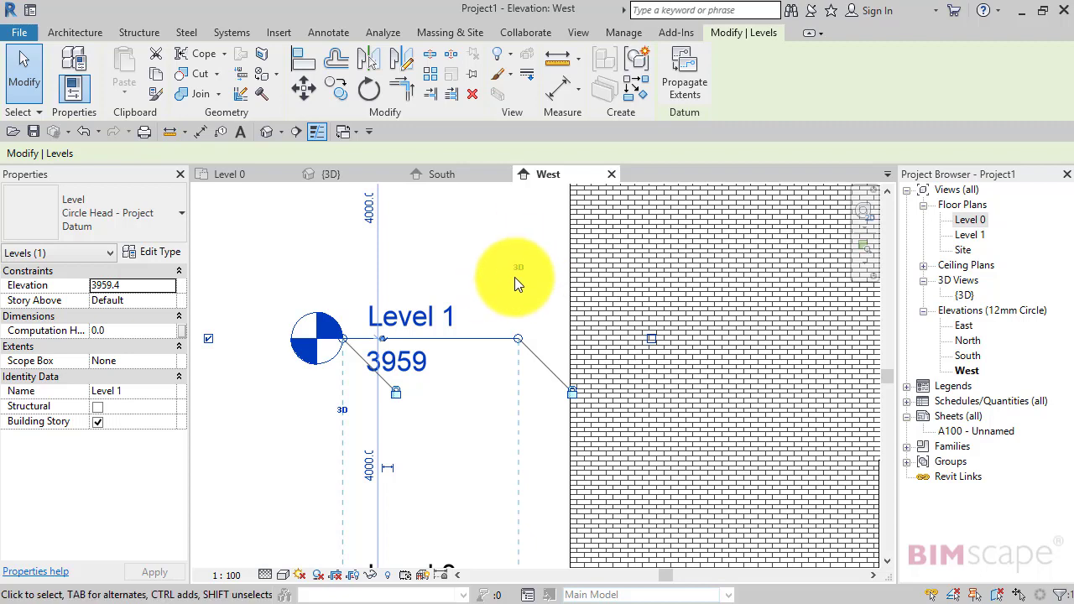
Zoom out and test-stretch Level 1's end, leaving the line still short of the wall.
scroll(514, 277, "down", 2)
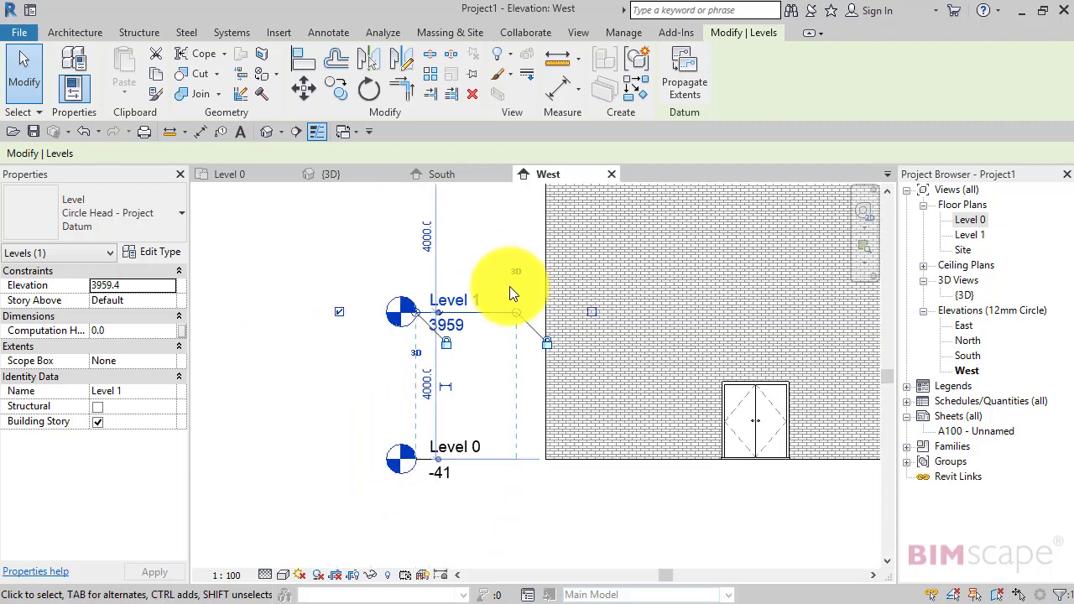
scroll(510, 286, "down", 1)
middle_click_drag(395, 367, 335, 413)
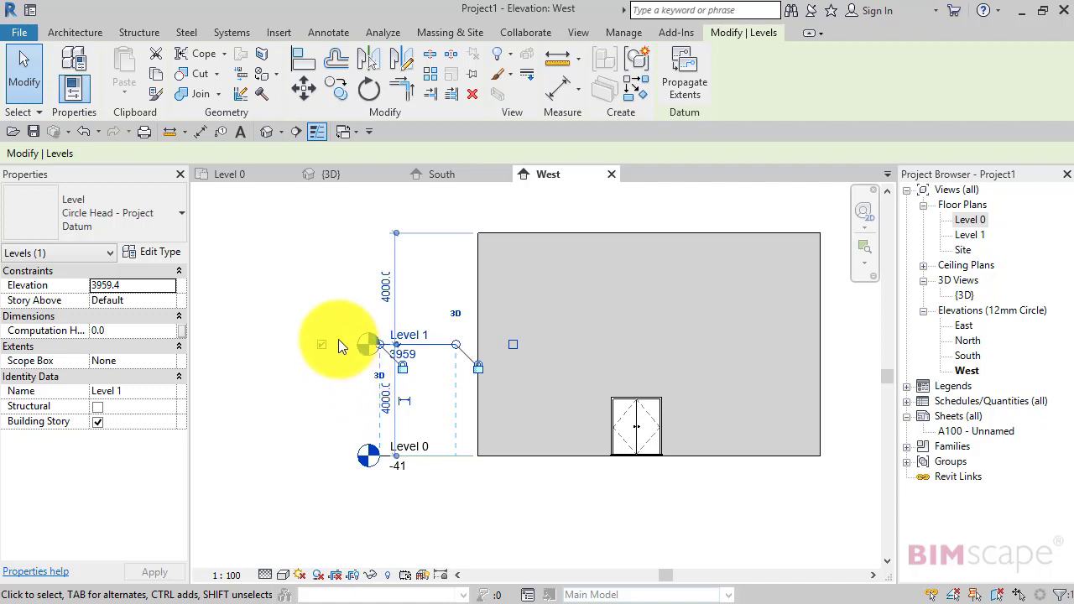
left_click_drag(374, 350, 346, 363)
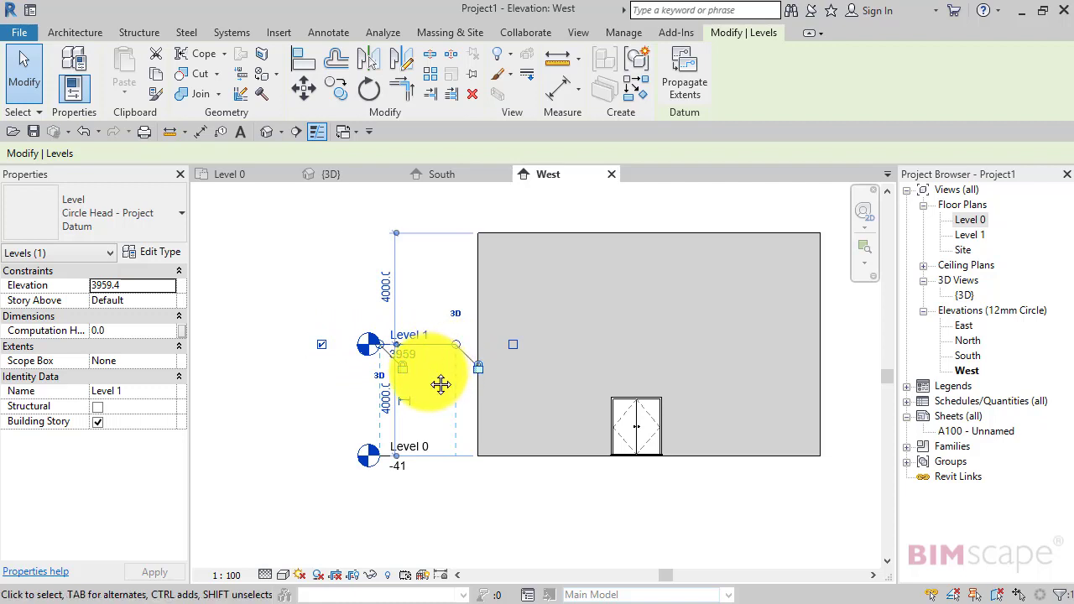
middle_click_drag(441, 384, 427, 403)
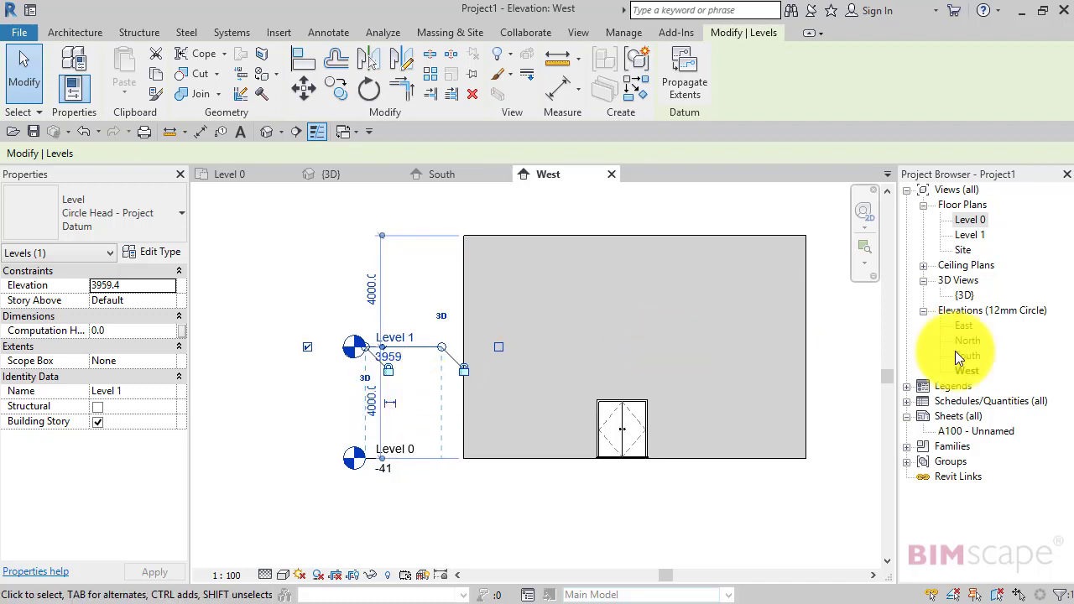
double_click(966, 296)
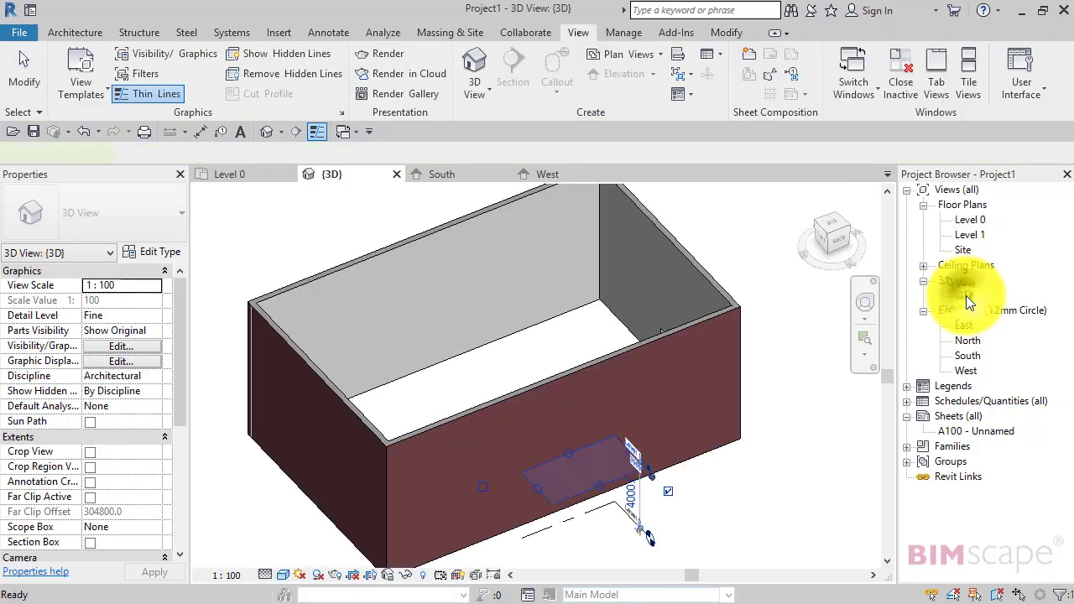
middle_click_drag(854, 419, 809, 387)
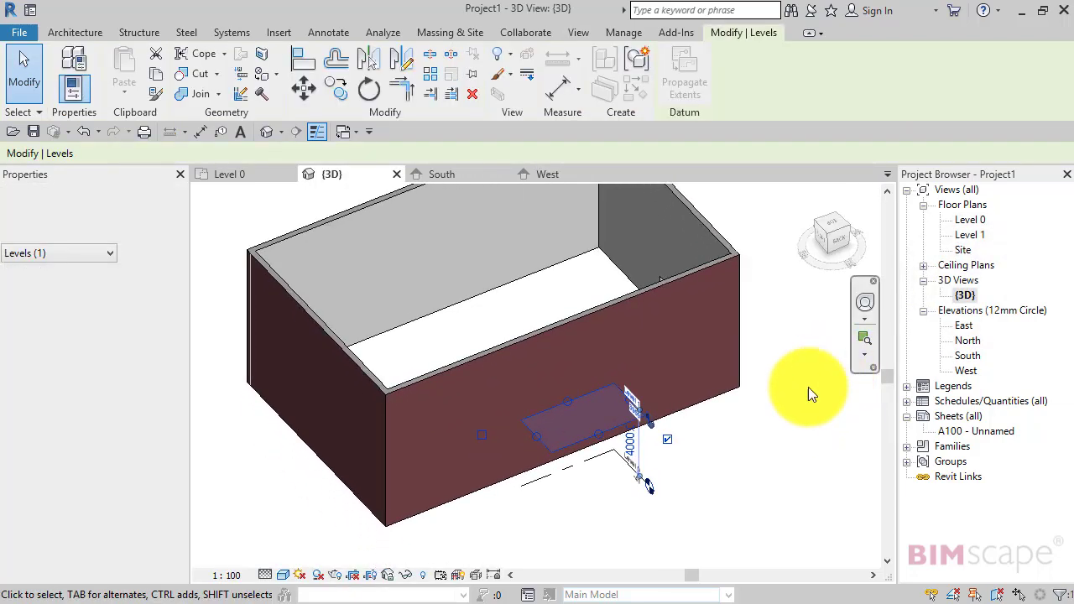
scroll(611, 462, "up", 2)
scroll(611, 463, "up", 3)
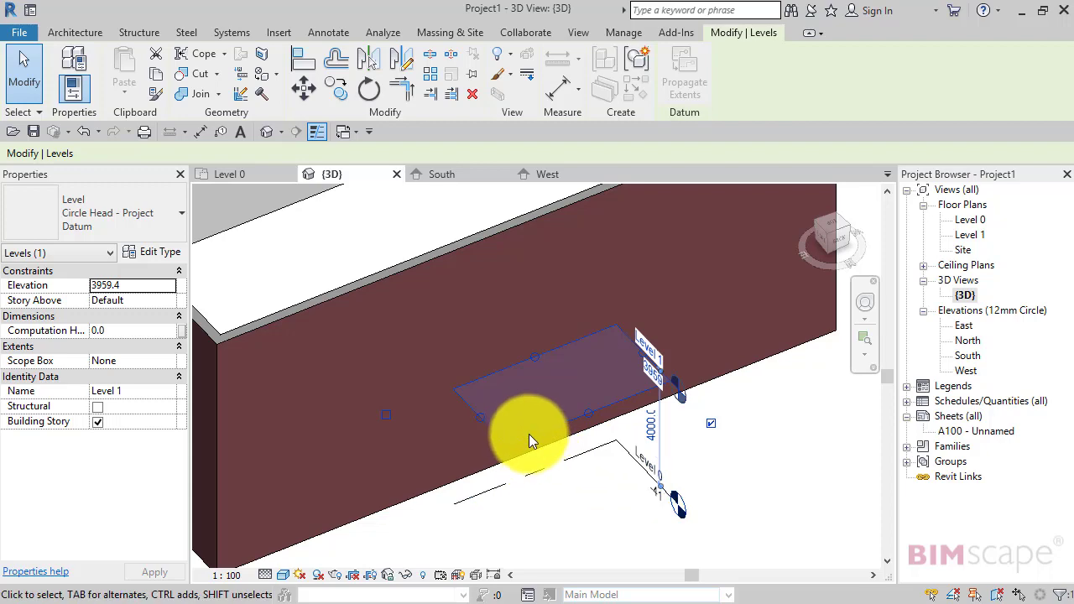
middle_click_drag(516, 439, 884, 302, "shift")
left_click(866, 302)
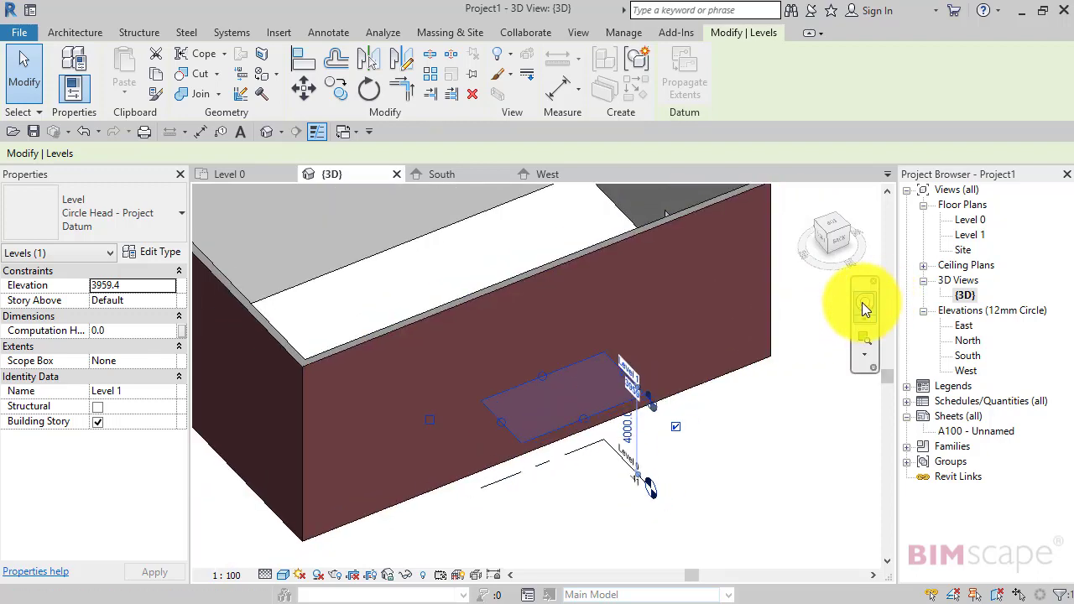
left_click_drag(820, 345, 772, 314)
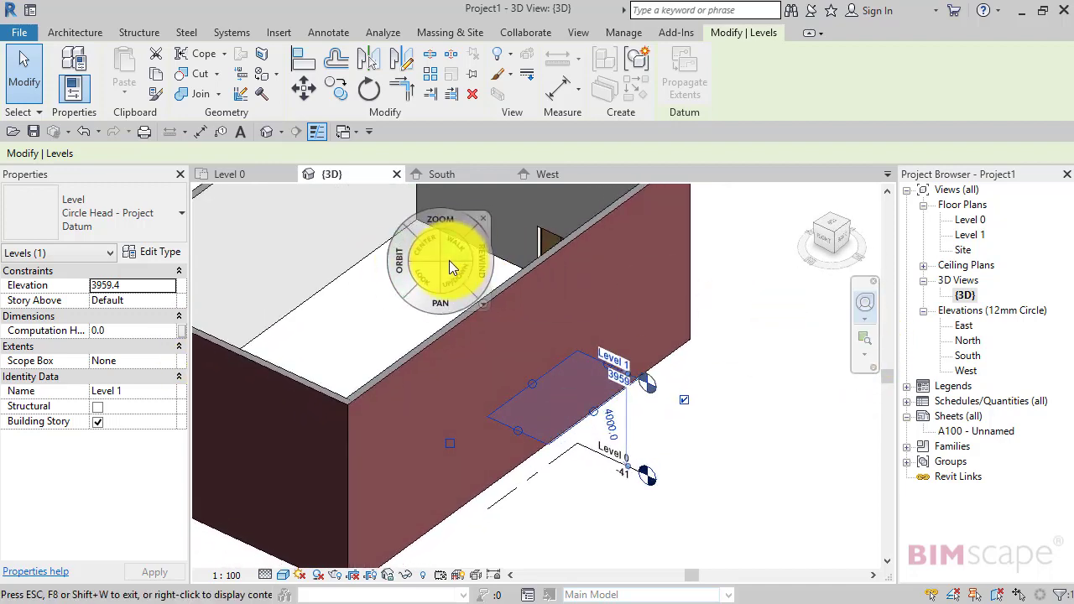
key("Escape")
key("Escape")
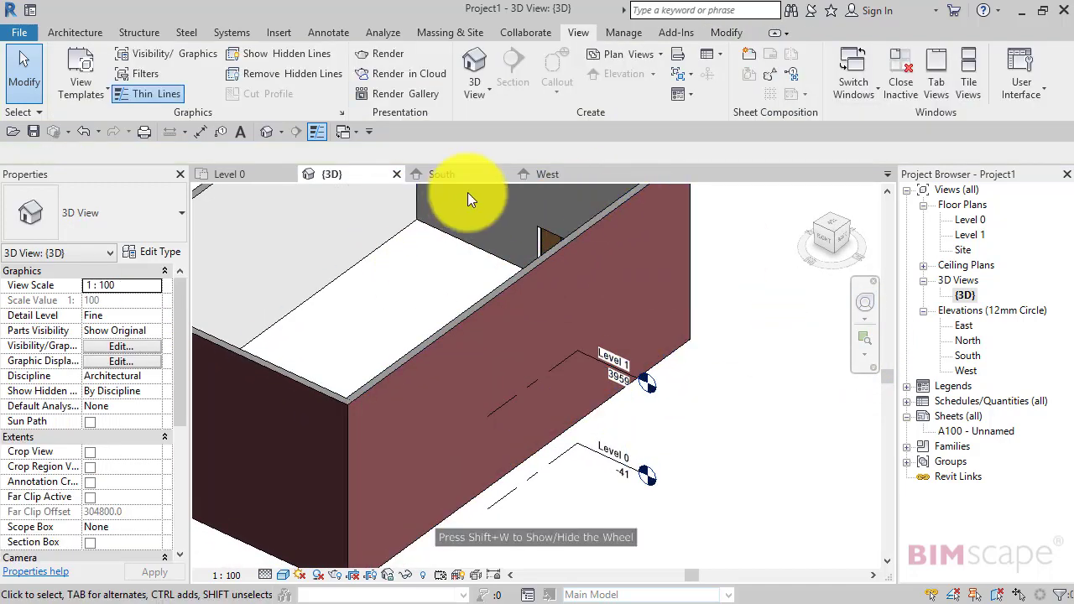
In the West elevation, drag Level 1's 3D extent grip right so it crosses partway into the wall.
left_click(557, 175)
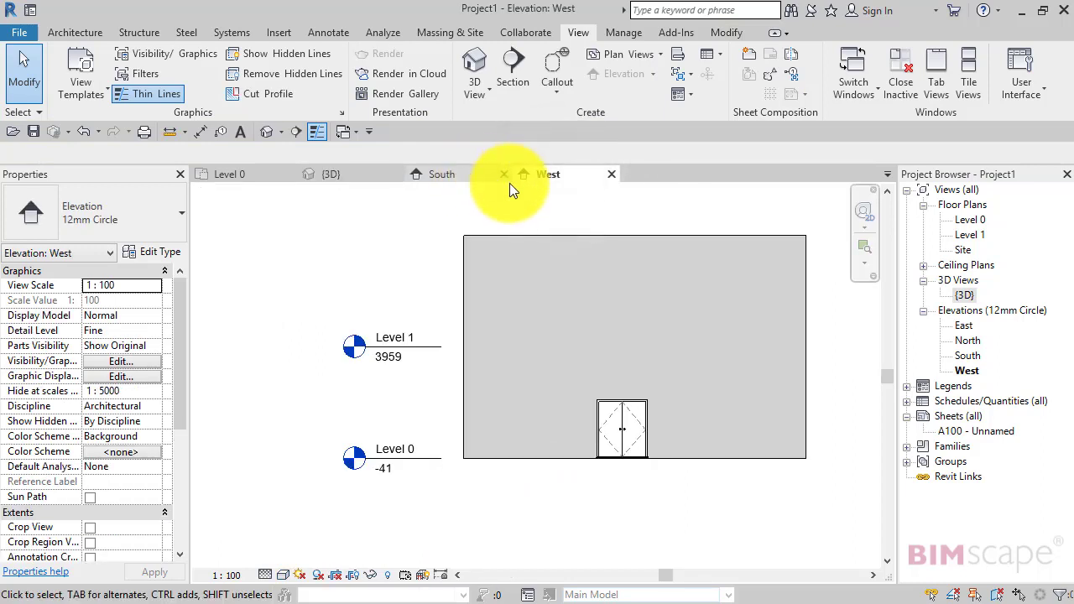
middle_click_drag(396, 300, 332, 300)
scroll(363, 280, "down", 2)
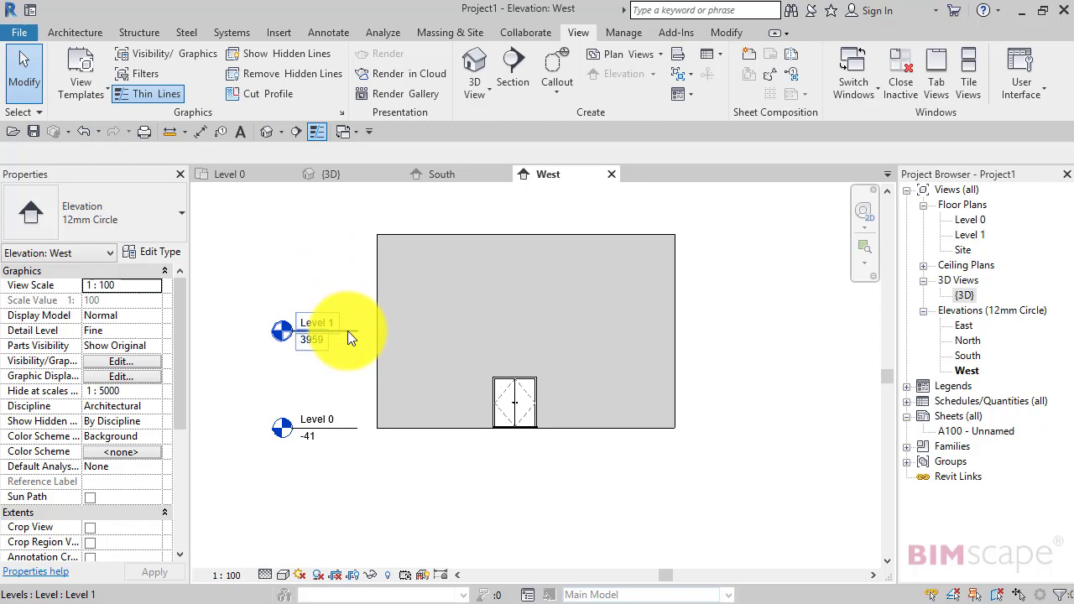
left_click(347, 331)
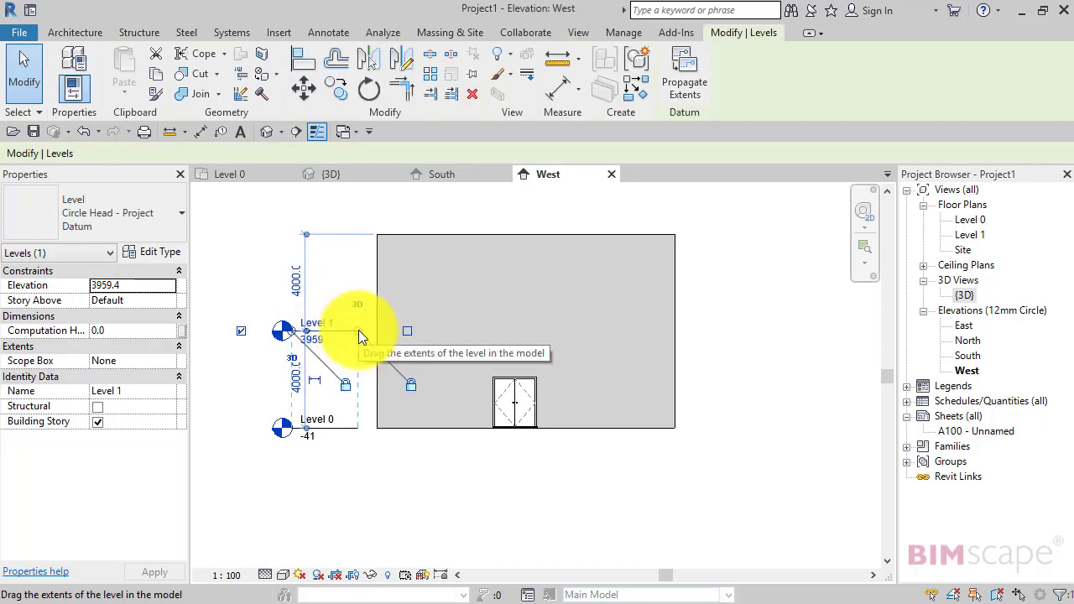
left_click_drag(358, 330, 518, 332)
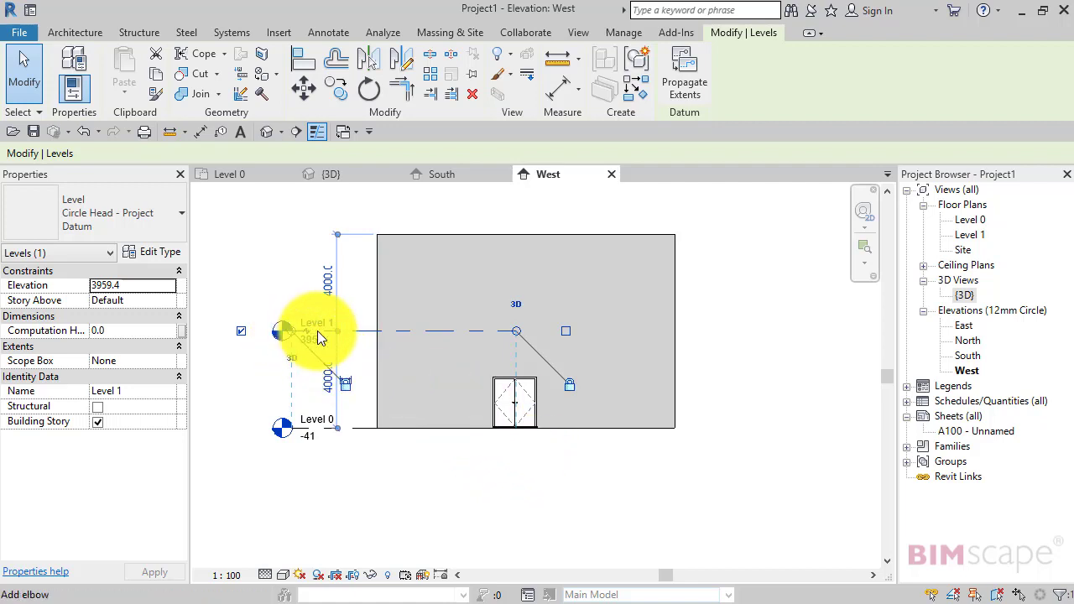
left_click(532, 457)
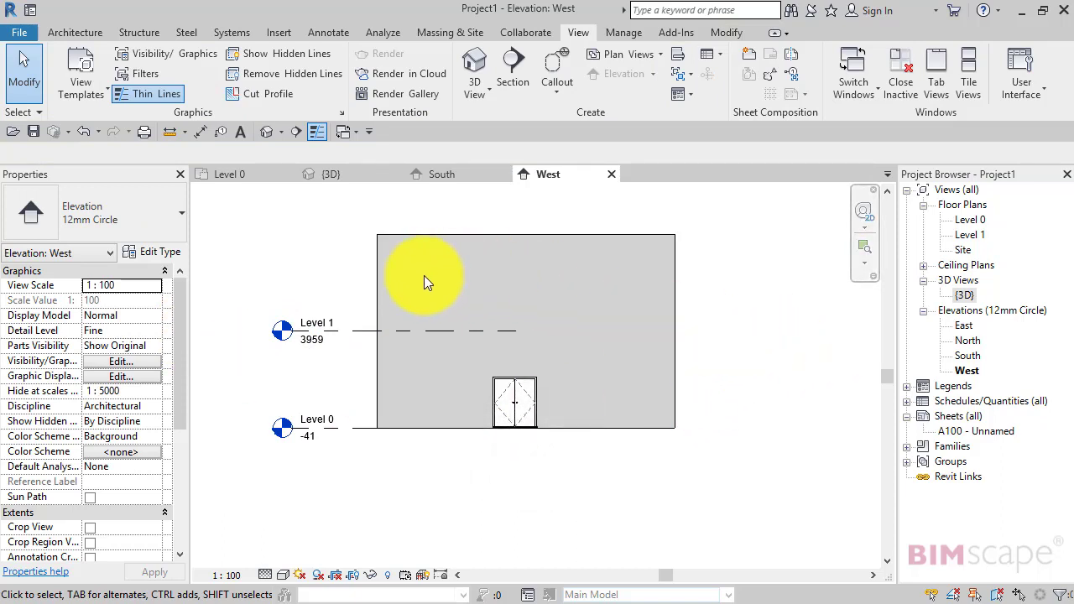
Switch to the Level 0 floor plan showing the four walls and their elevation markers.
left_click(237, 176)
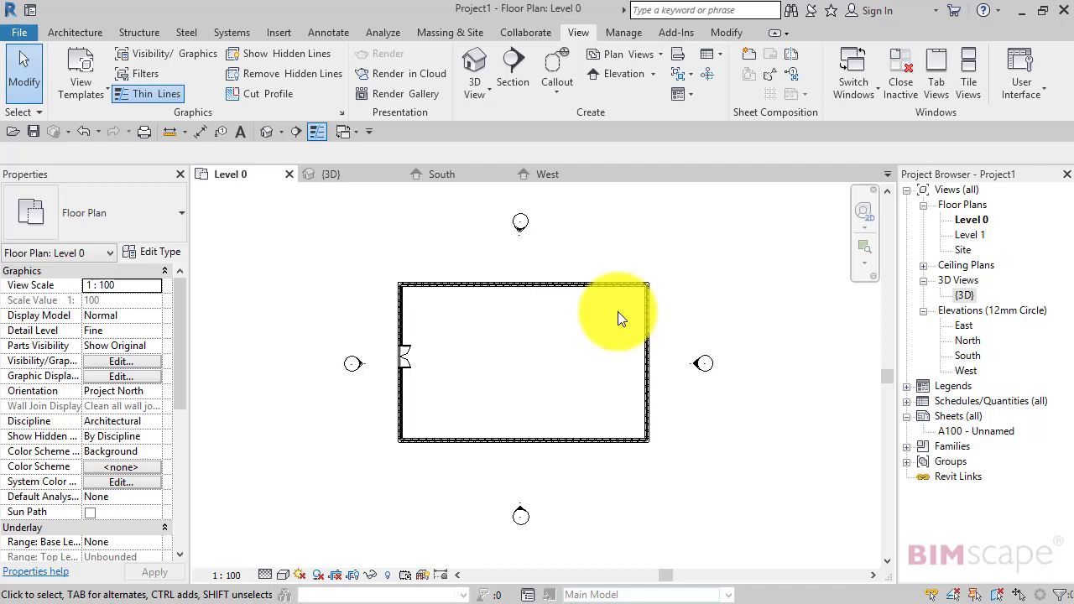
Select the south elevation marker and drag its far clip boundary partway inside the walled box.
left_click(520, 509)
left_click(519, 508)
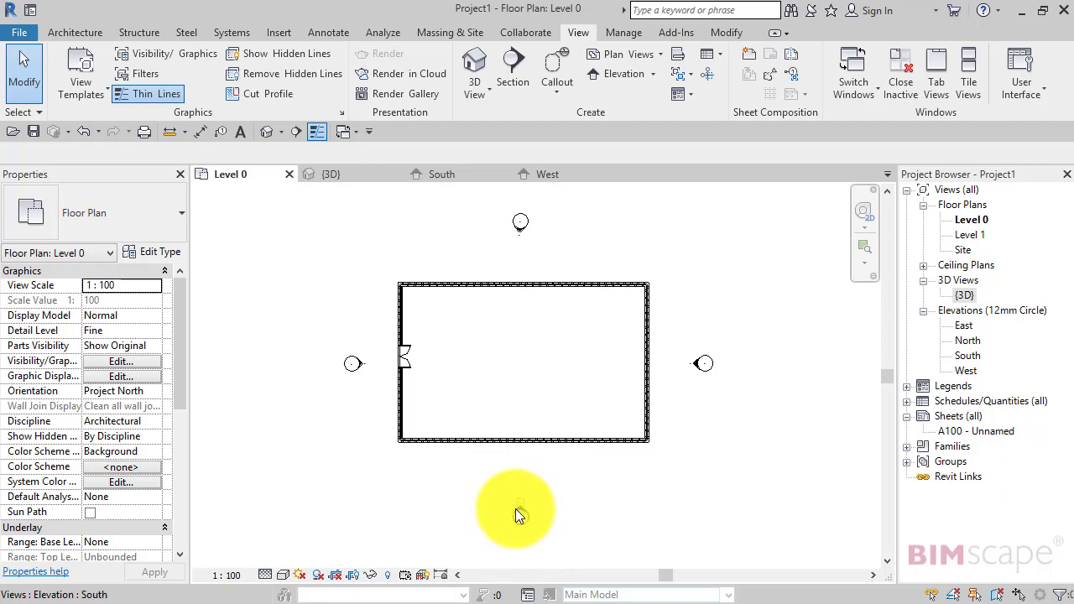
left_click(523, 508)
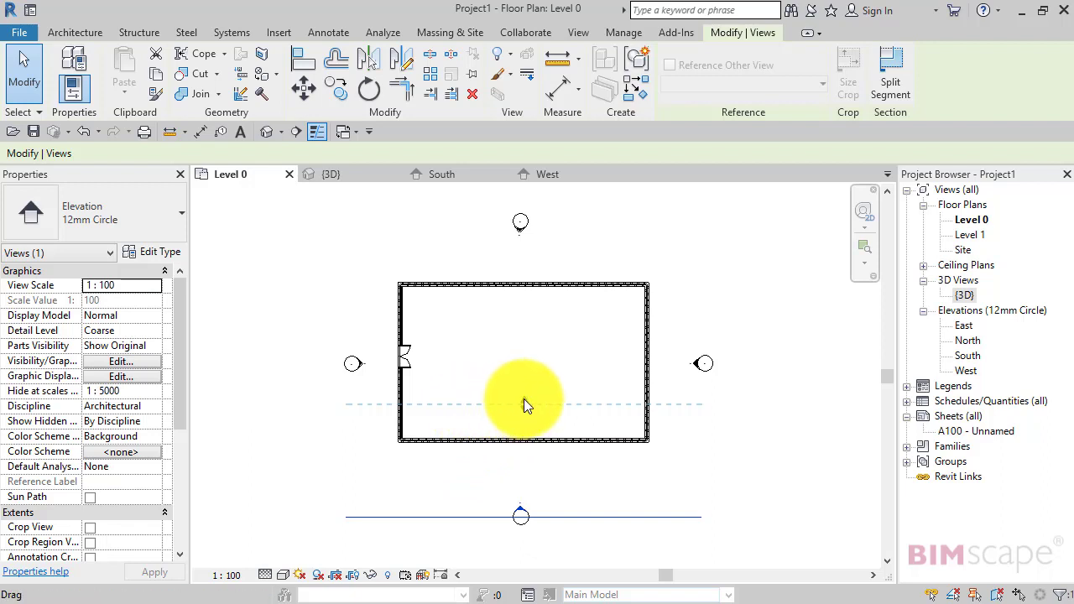
mouse_move(524, 401)
left_mouse_down()
mouse_move(523, 383)
mouse_move(527, 401)
left_mouse_up()
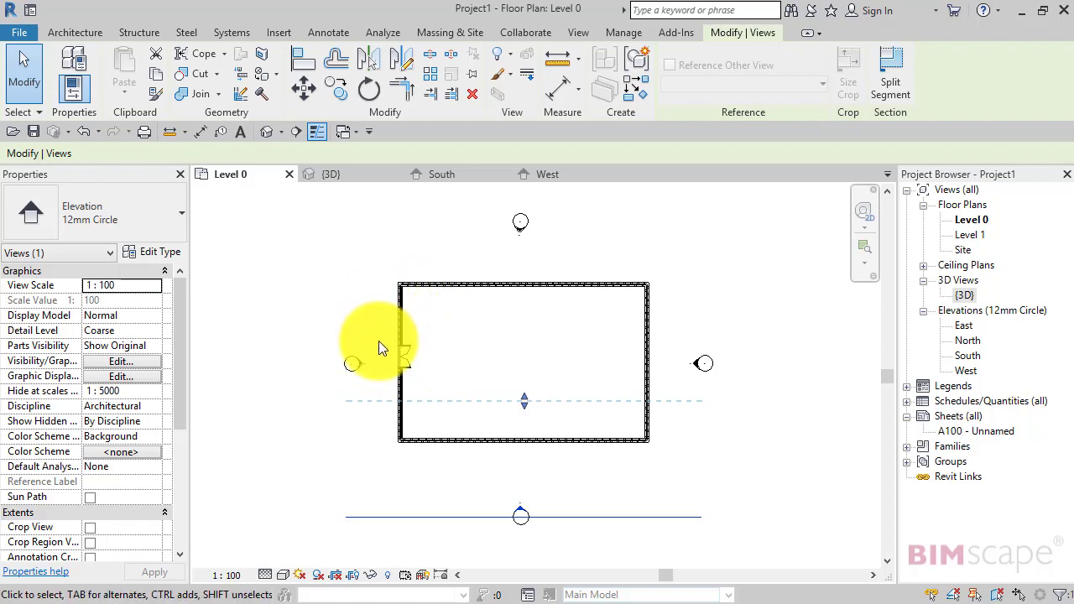
left_click(547, 472)
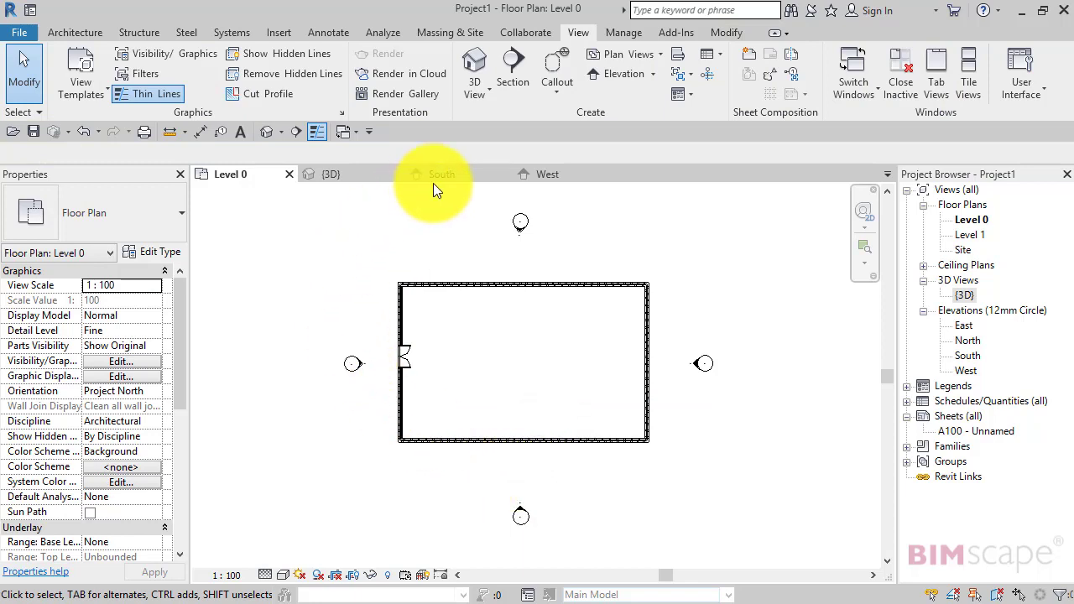
Open the South elevation and frame the single rectangular wall face in the view.
left_click(458, 172)
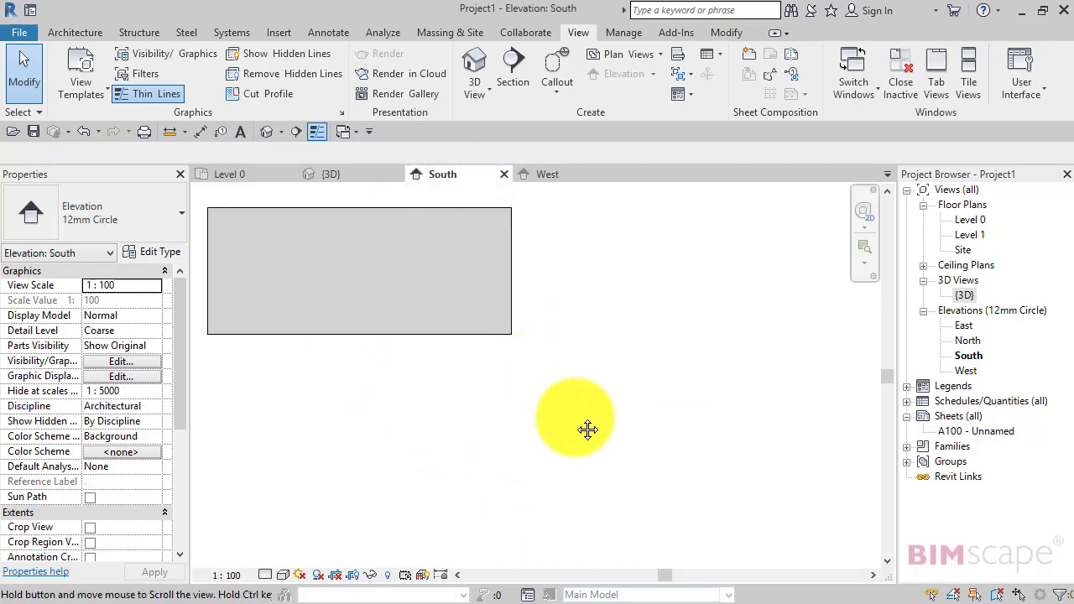
middle_click_drag(587, 430, 877, 424)
scroll(703, 439, "up", 3)
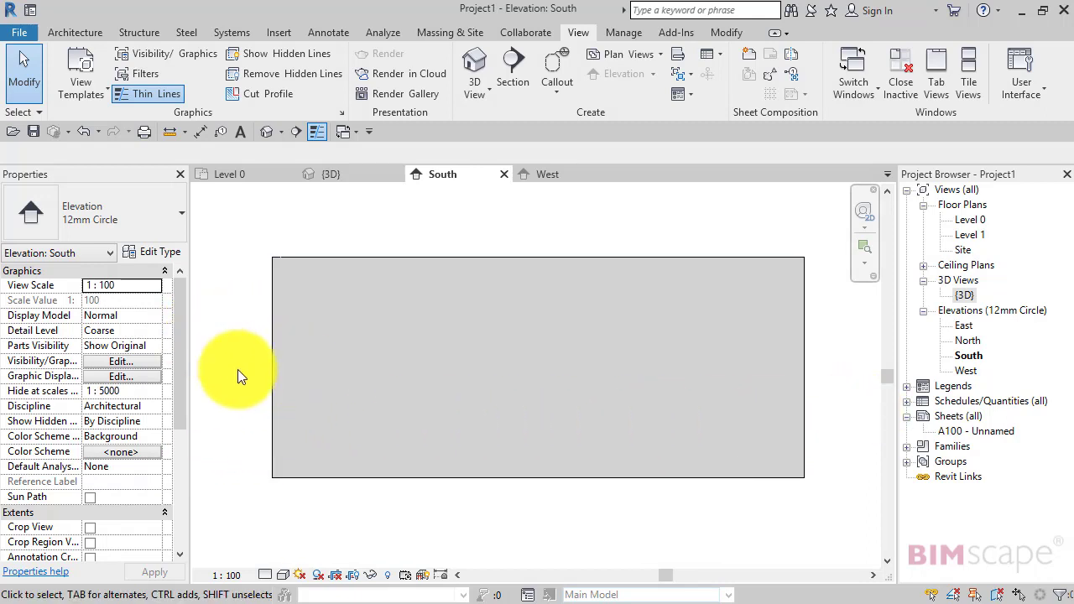
scroll(220, 380, "down", 1)
middle_click_drag(223, 375, 277, 376)
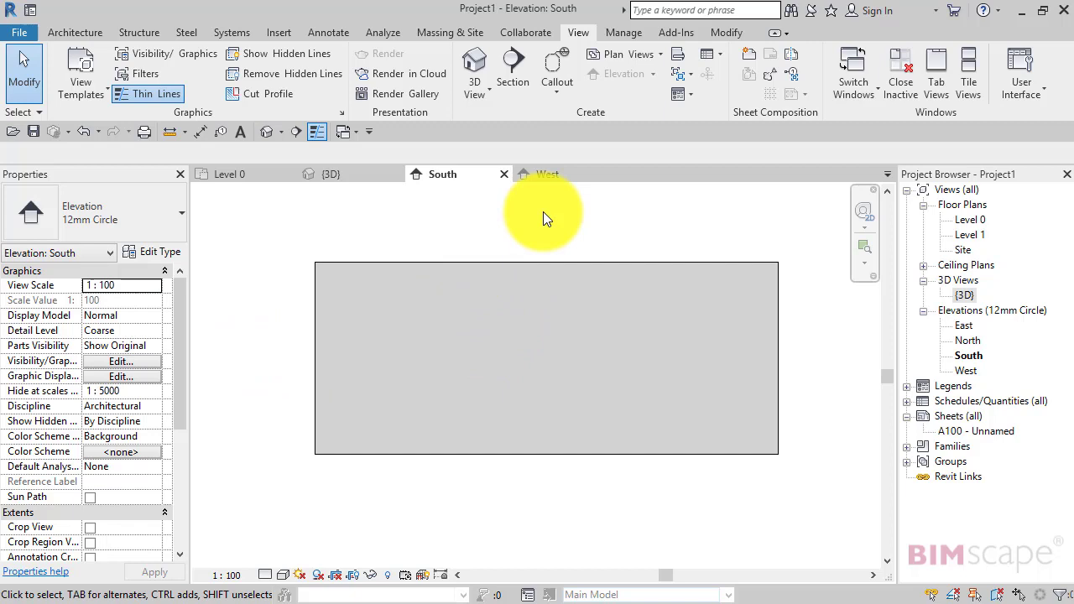
In the West elevation, stretch Level 1 across the full building width, then check the South elevation.
left_click(549, 174)
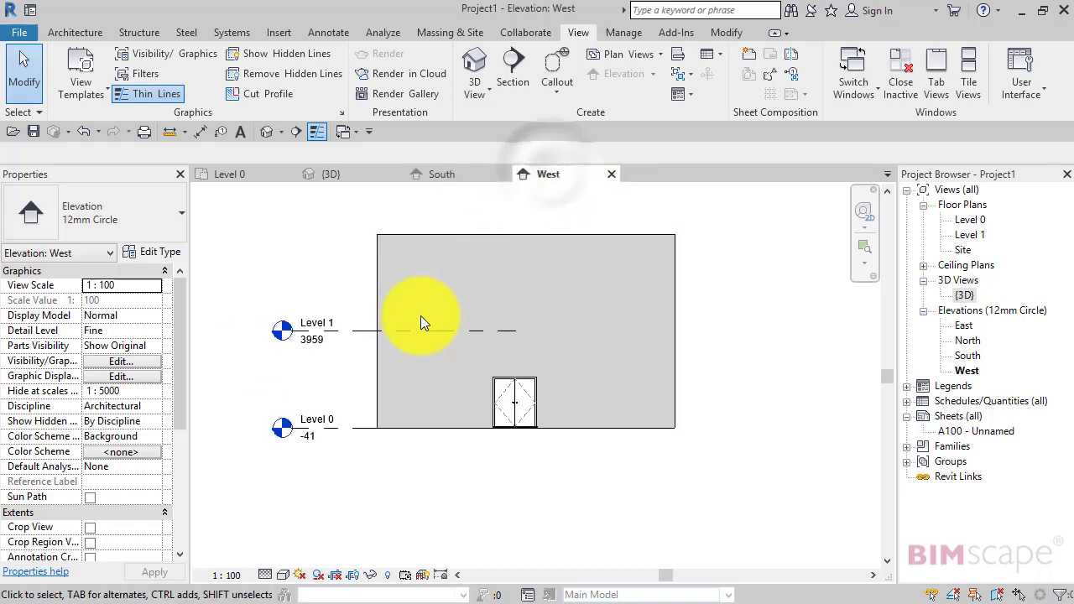
left_click(352, 331)
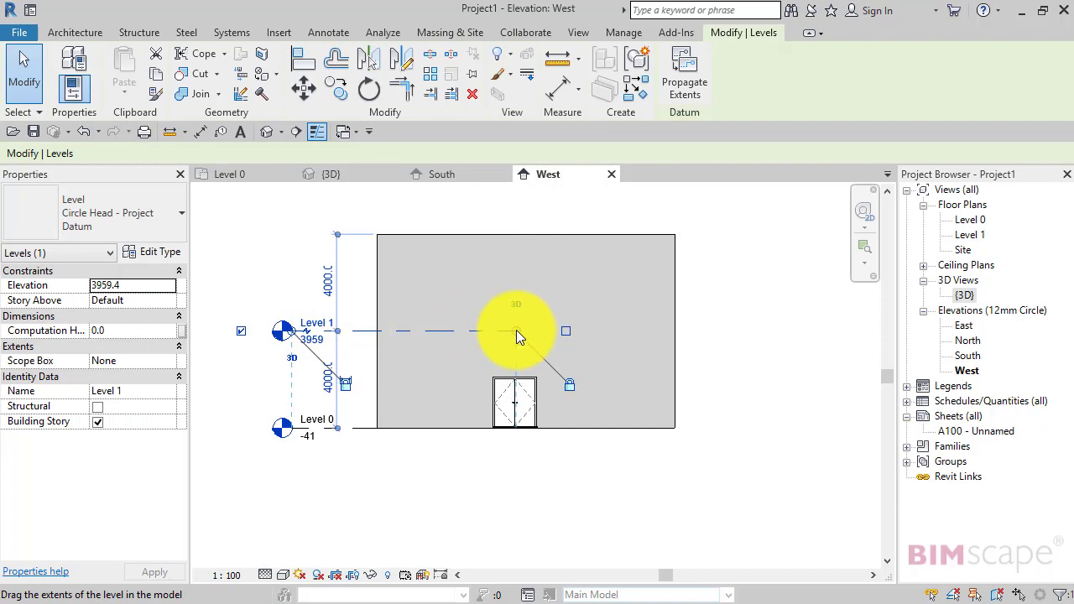
left_click_drag(517, 330, 645, 329)
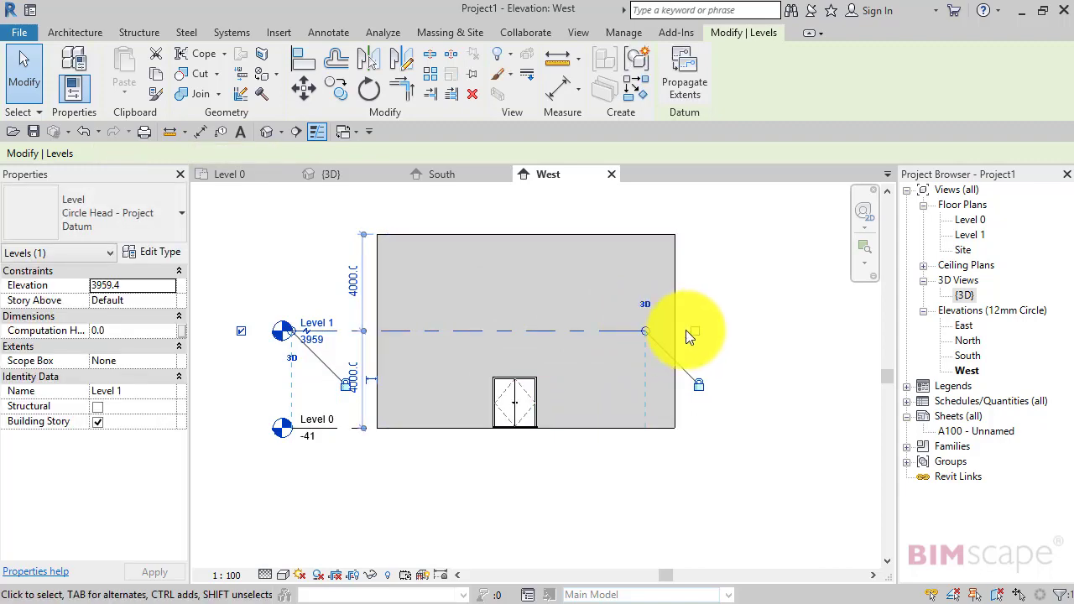
left_click(508, 470)
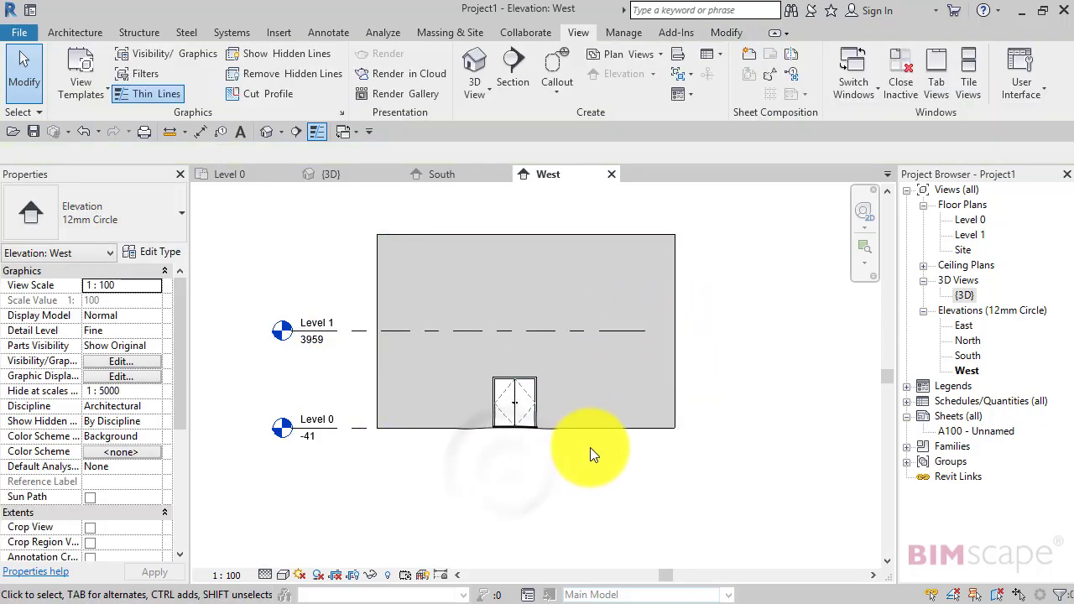
left_click(446, 175)
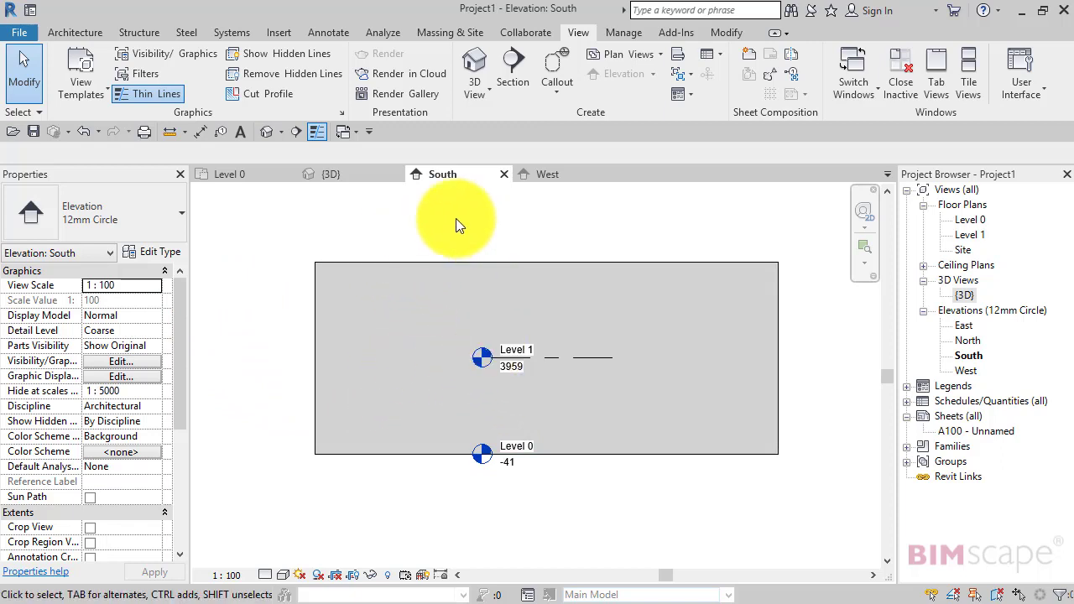
Pull Level 1's right end back near the left wall in West, then recheck the South elevation.
left_click(549, 173)
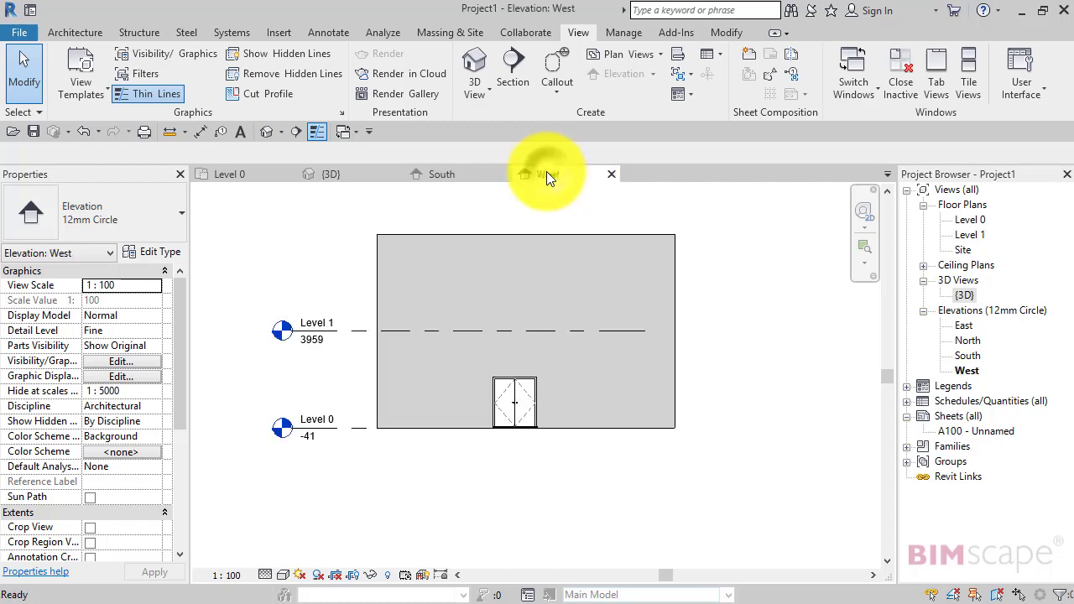
left_click(346, 332)
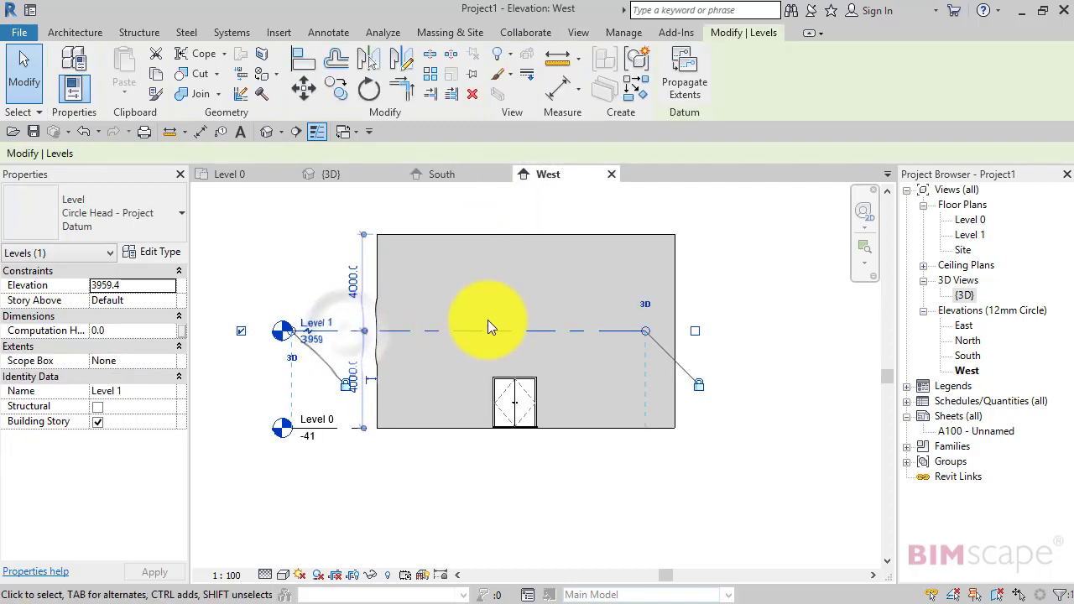
left_click_drag(645, 330, 414, 338)
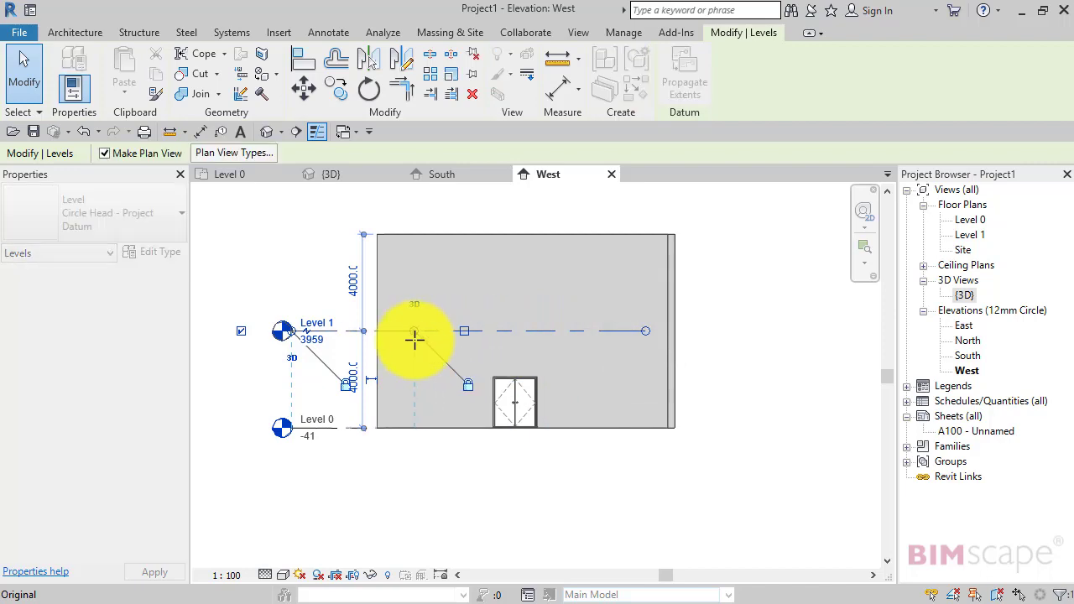
left_click(422, 213)
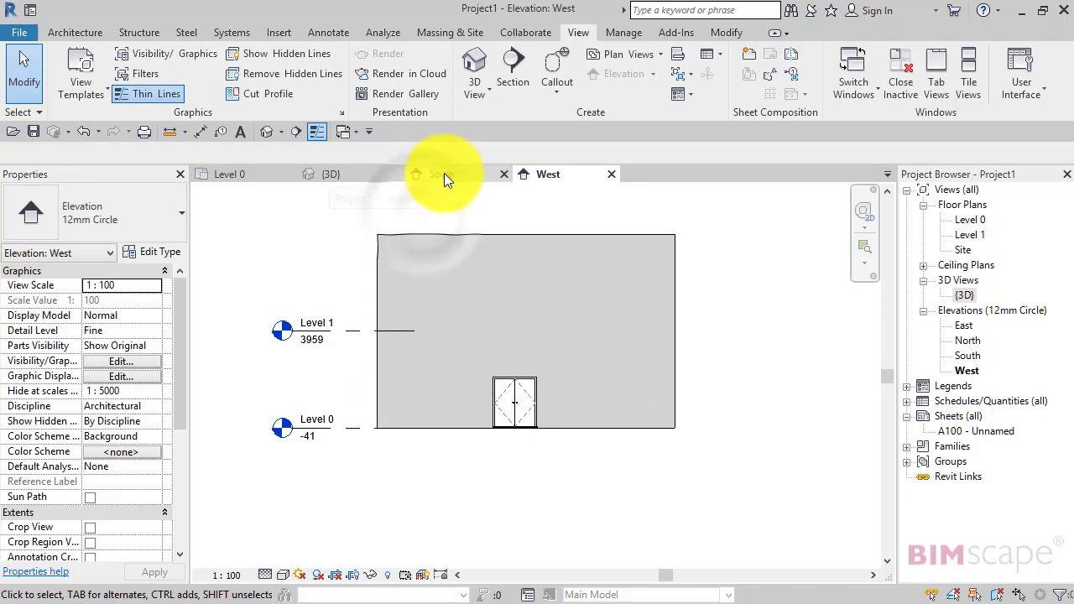
left_click(444, 174)
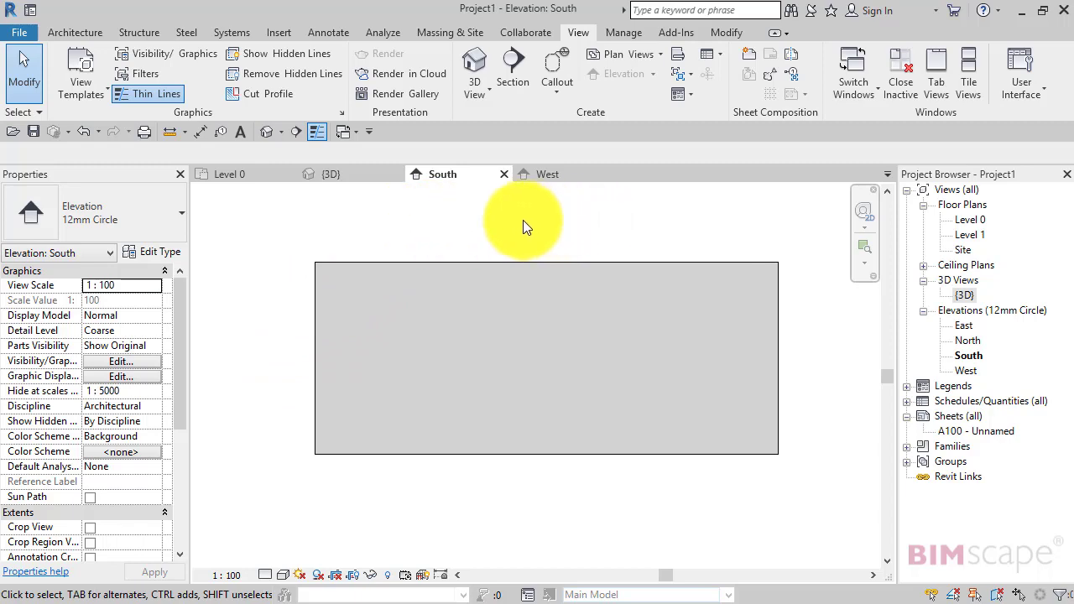
In the Level 0 plan, push the South elevation's far clip line past the building, then view South.
left_click(247, 174)
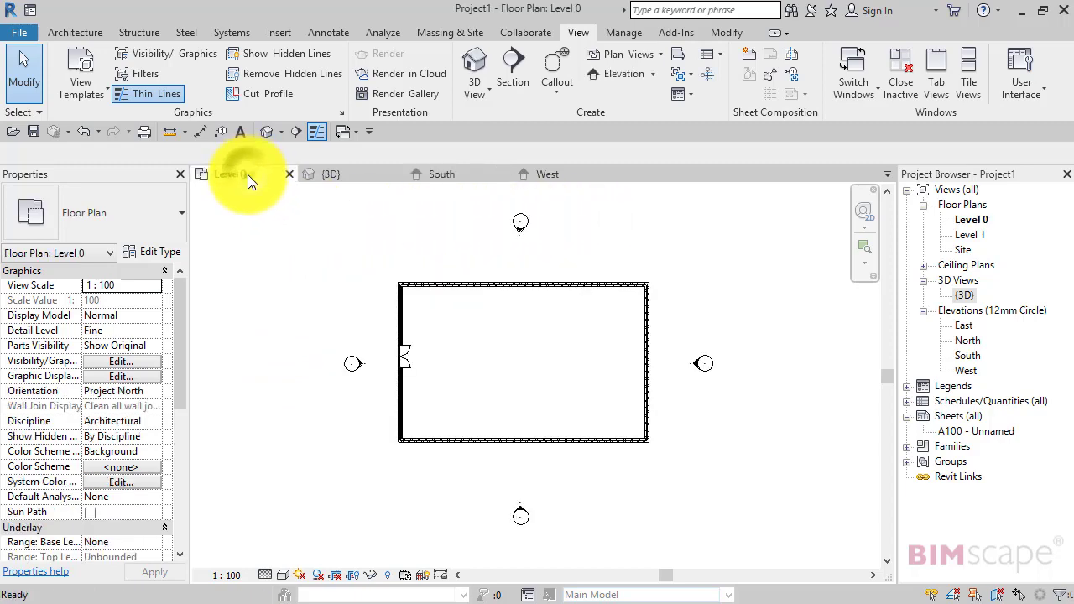
left_click(520, 513)
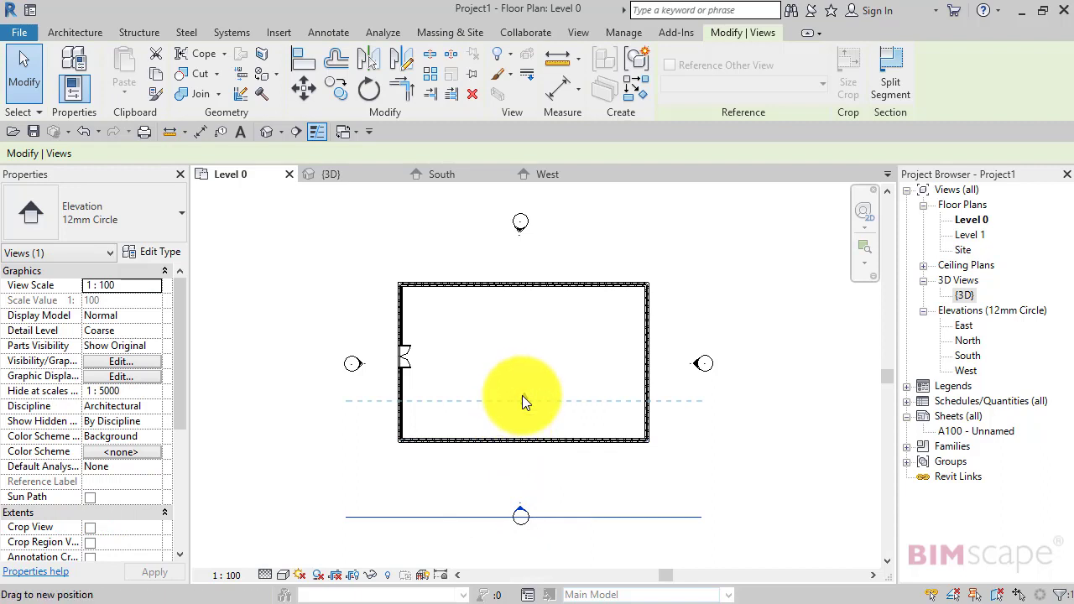
left_click_drag(522, 401, 532, 287)
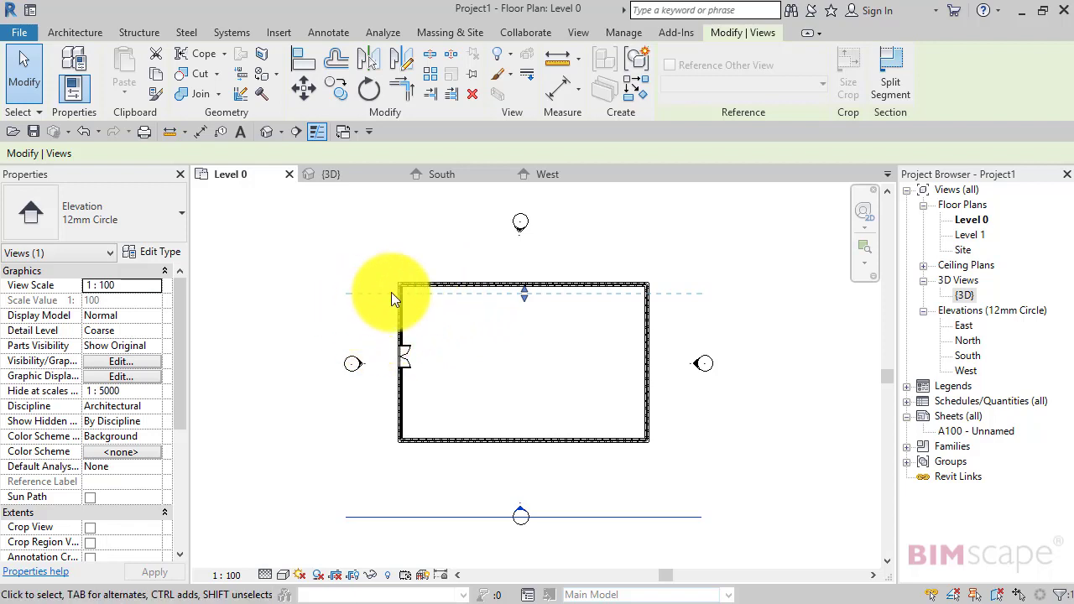
left_click(358, 239)
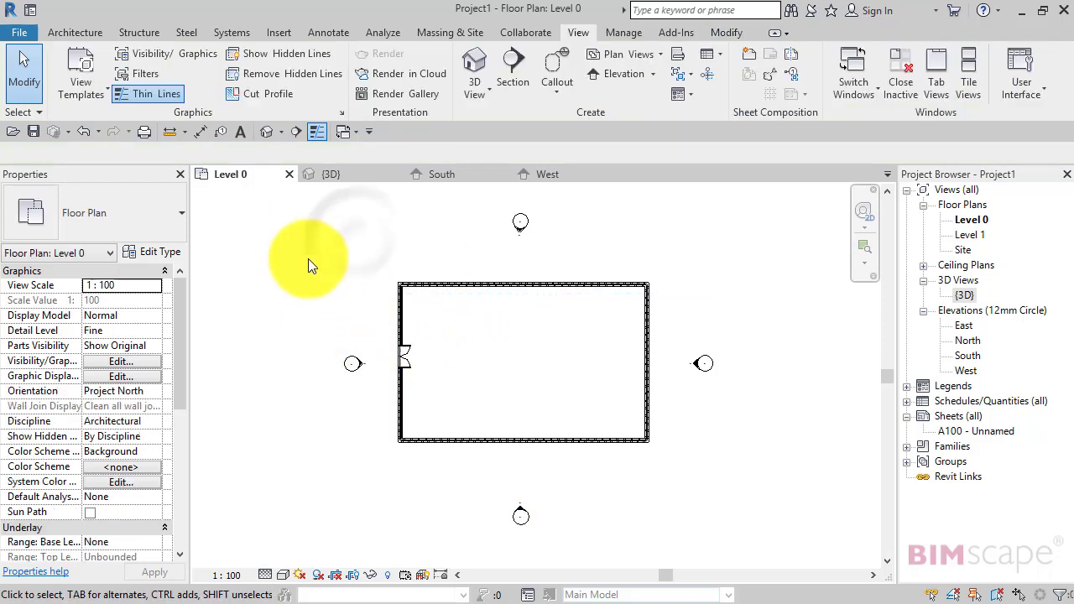
left_click(448, 172)
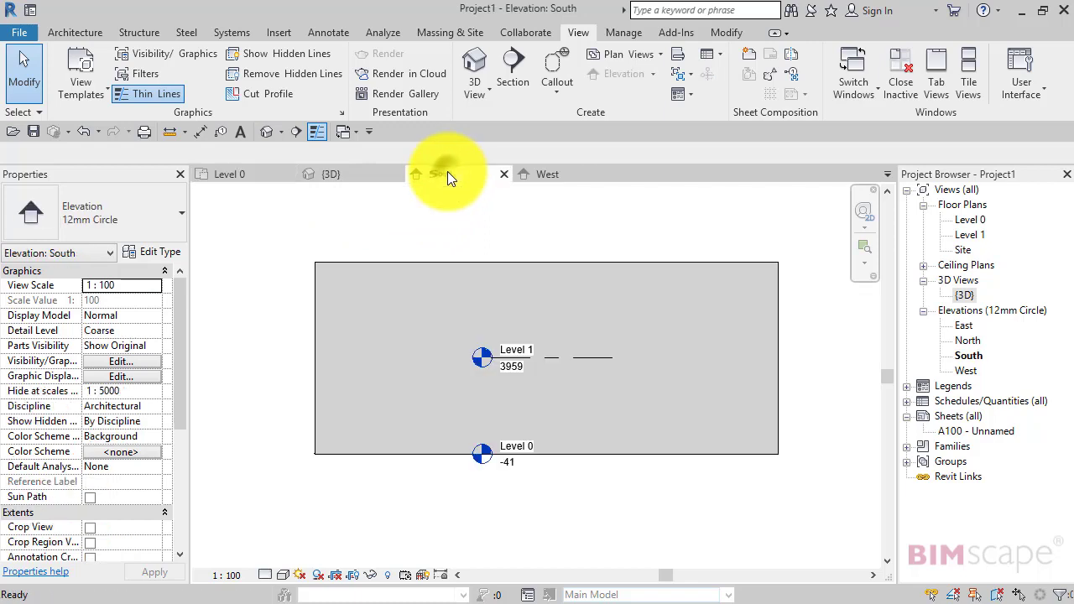
Lower Level 1 to 3759 and move its head further left of the building.
double_click(483, 359)
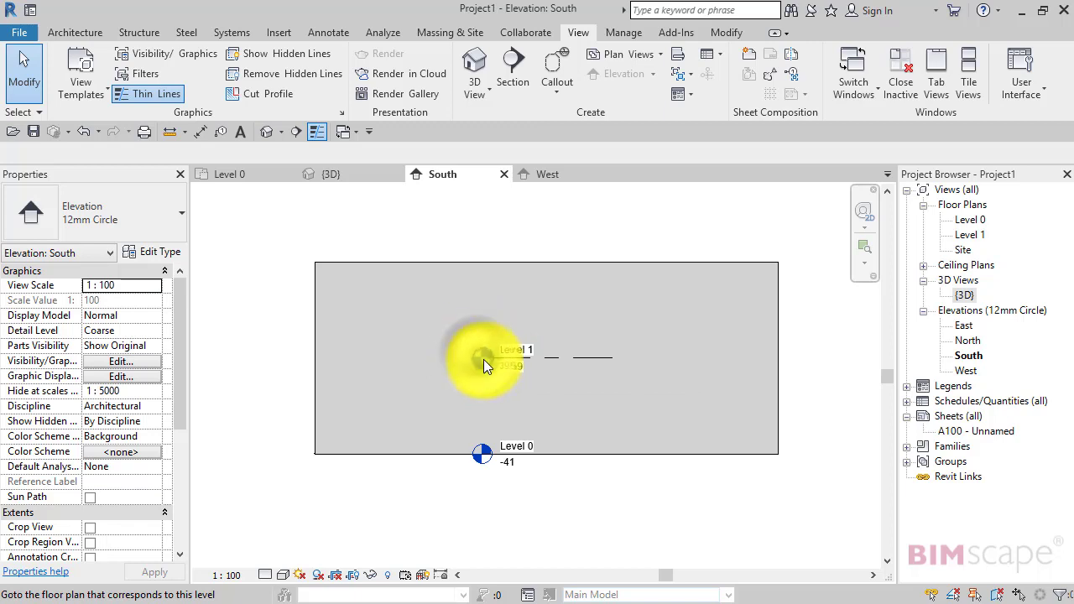
left_click(489, 357)
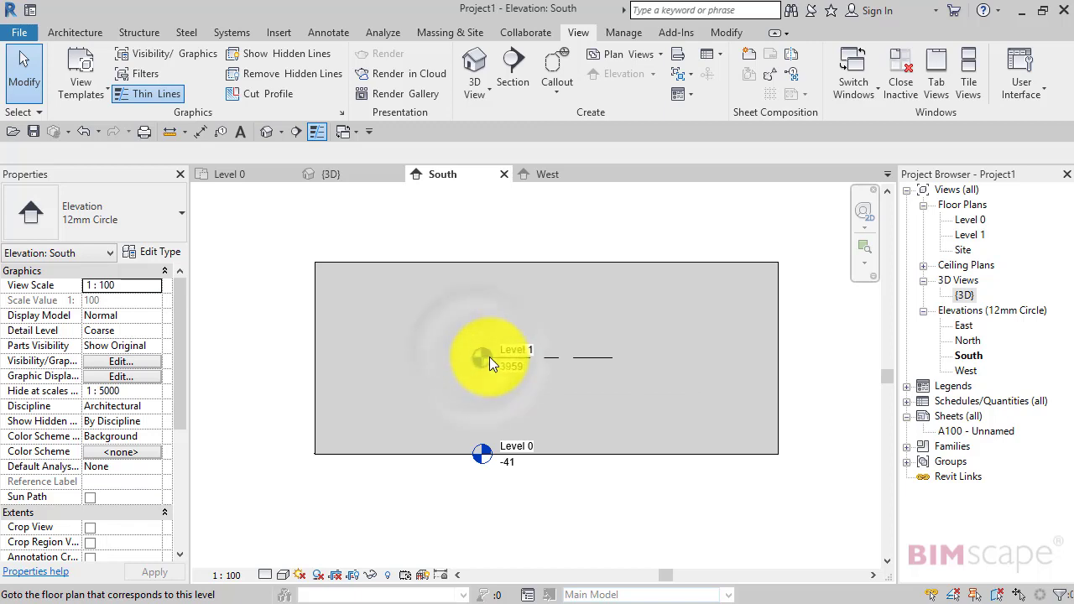
left_click(560, 358)
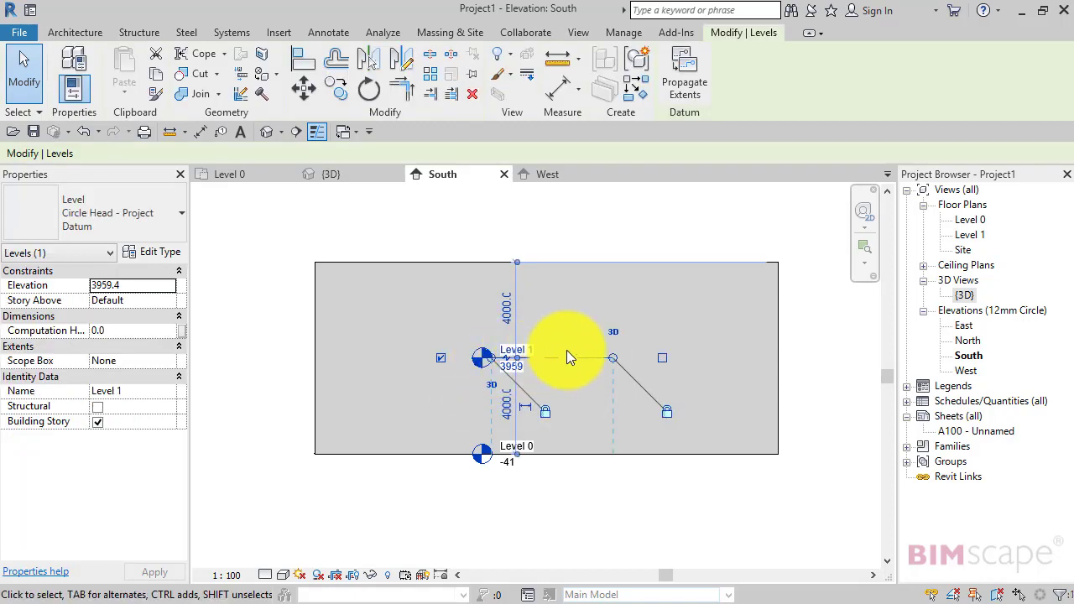
left_click_drag(565, 359, 286, 385)
middle_click_drag(283, 412, 492, 417)
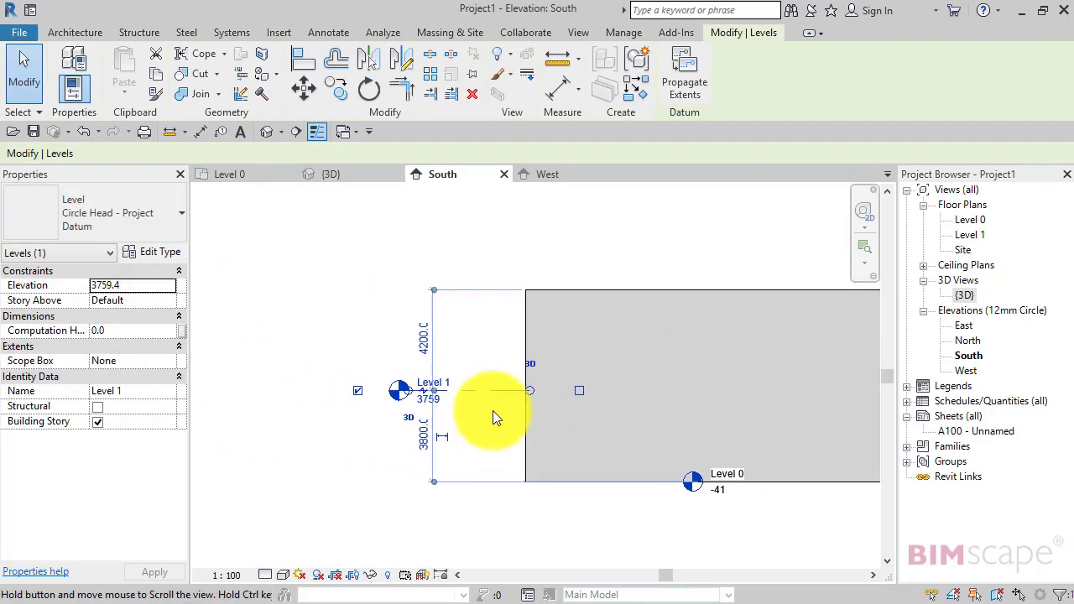
left_click_drag(493, 391, 456, 391)
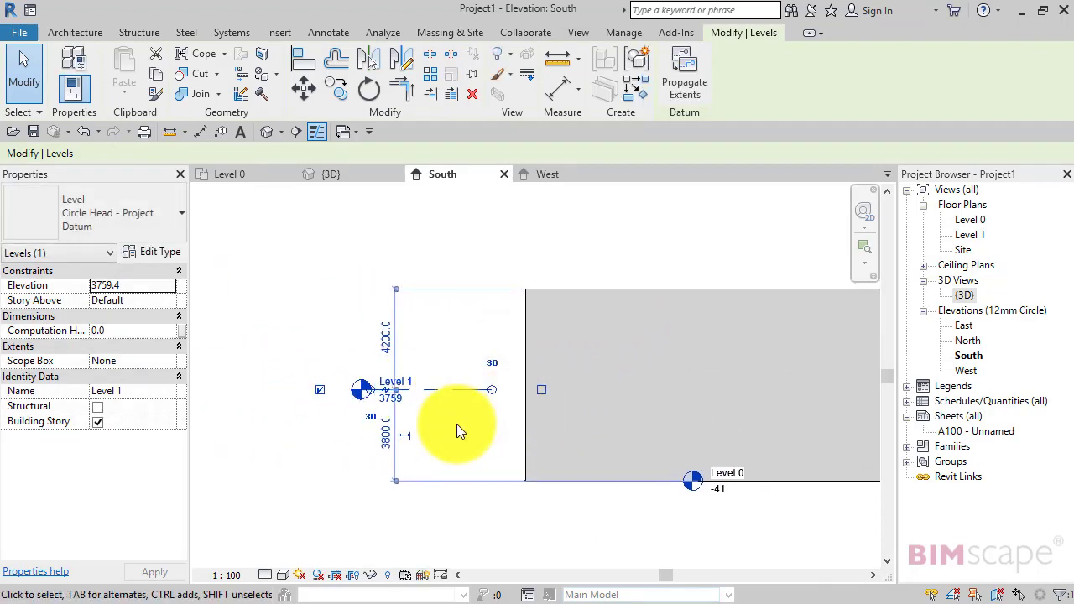
left_click(457, 423)
left_click(460, 390)
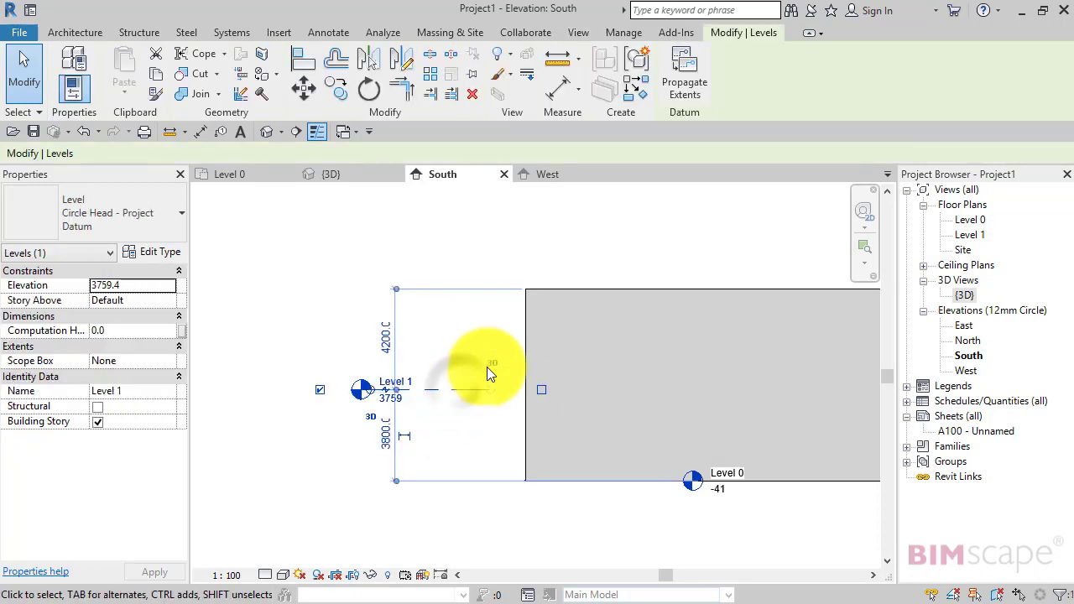
Switch Level 1's right end to 2D extents and stretch it past the right wall.
scroll(477, 411, "up", 2)
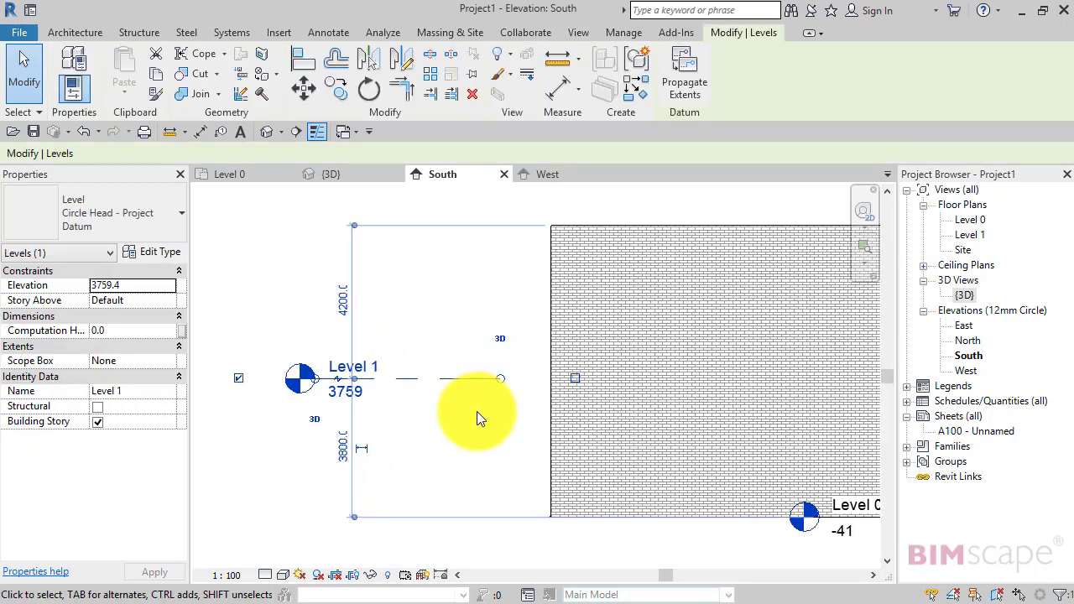
left_click(499, 337)
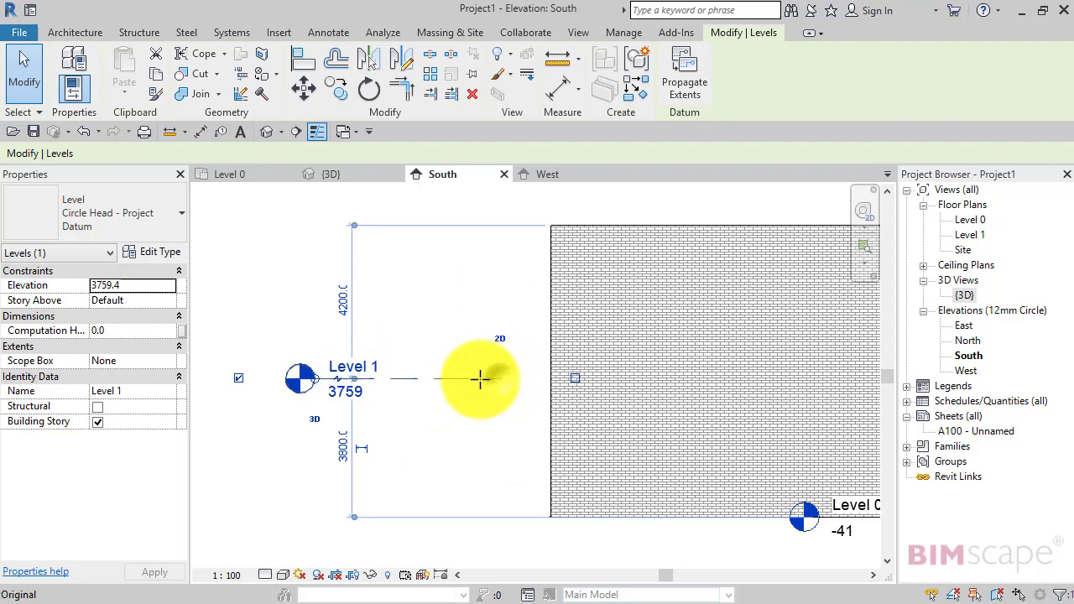
mouse_move(480, 380)
left_mouse_down()
mouse_move(413, 377)
mouse_move(461, 378)
left_mouse_up()
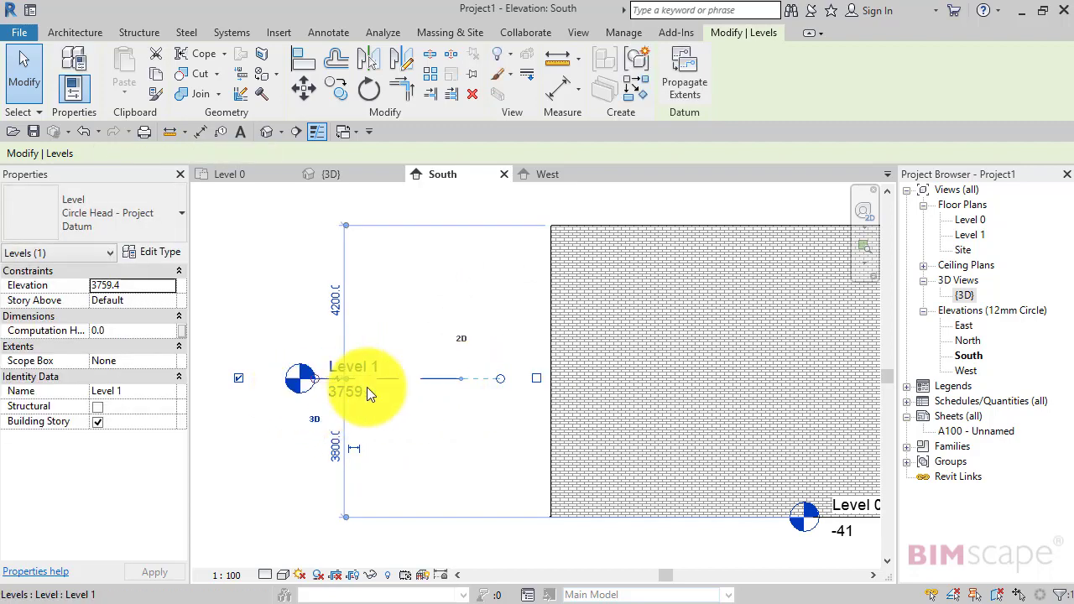
scroll(446, 385, "down", 2)
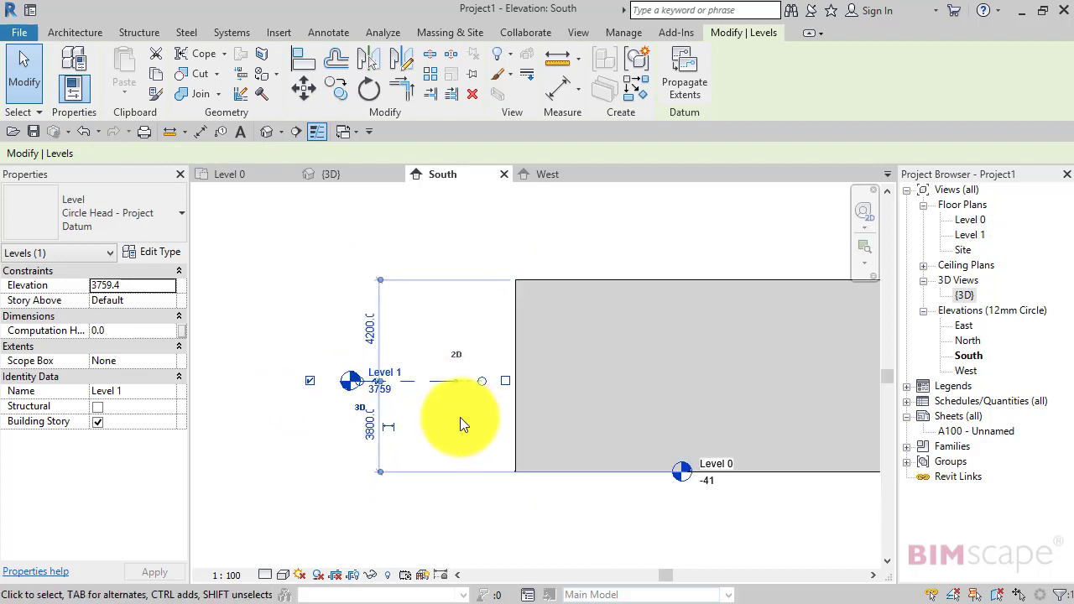
middle_click_drag(460, 417, 323, 386)
scroll(308, 372, "down", 2)
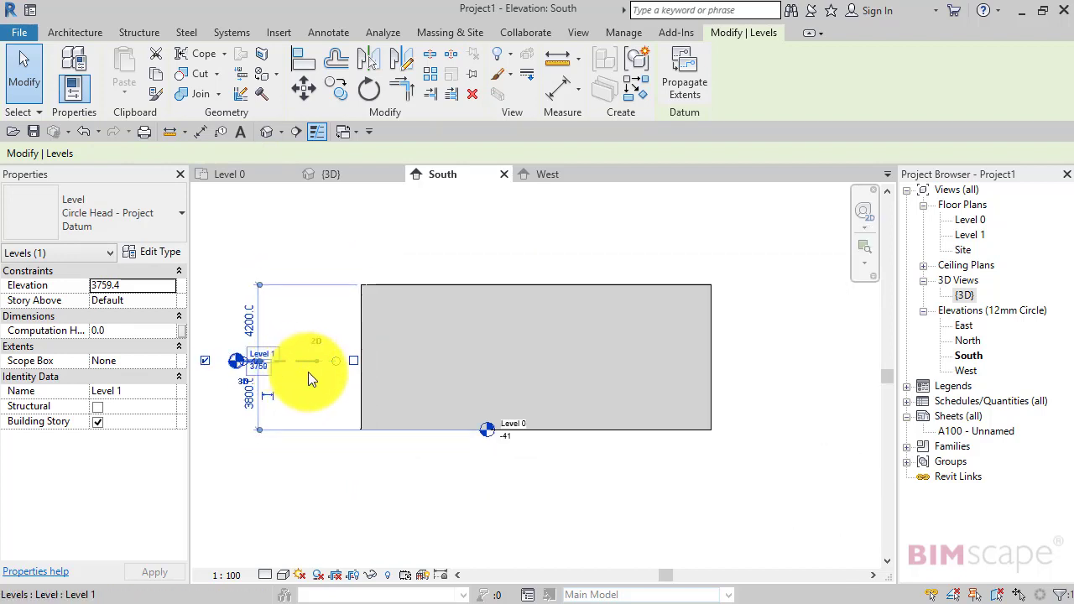
left_click_drag(314, 360, 767, 365)
mouse_move(762, 448)
middle_mouse_down()
mouse_move(781, 464)
mouse_move(771, 450)
middle_mouse_up()
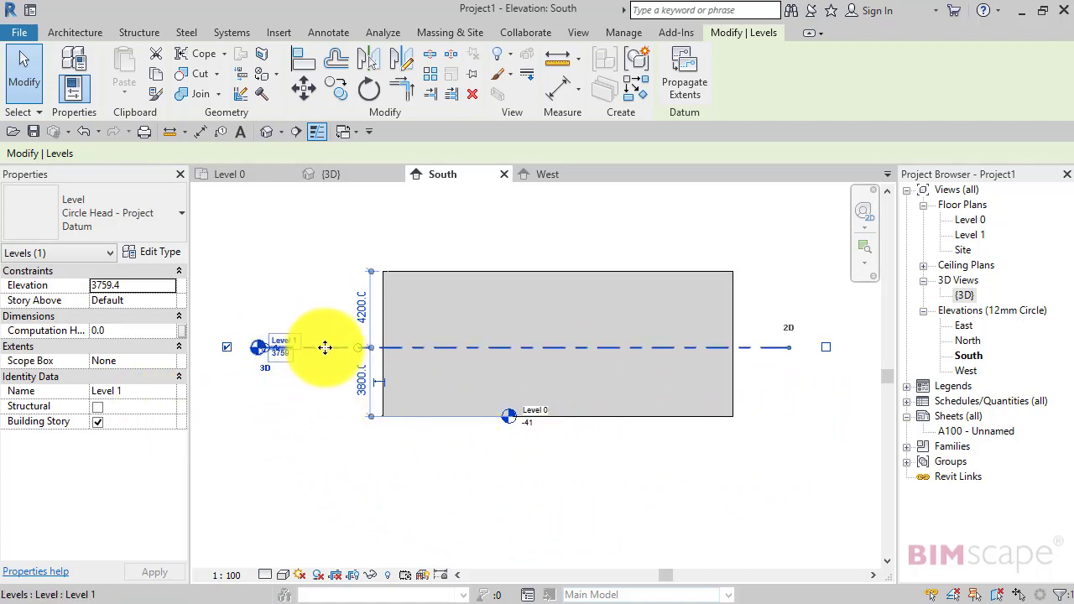
scroll(324, 348, "up", 1)
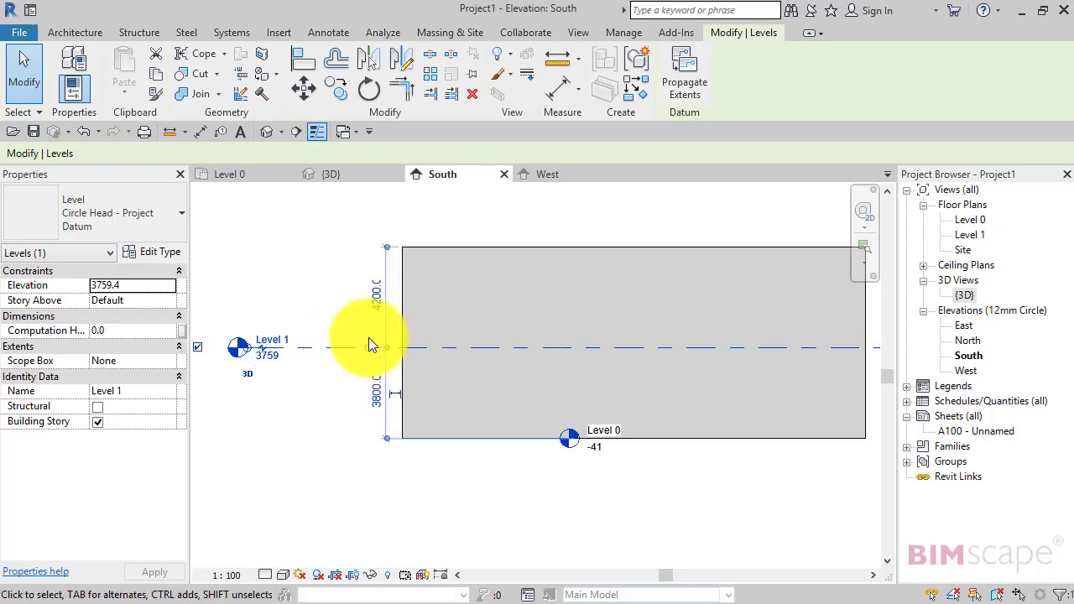
scroll(329, 410, "down", 1)
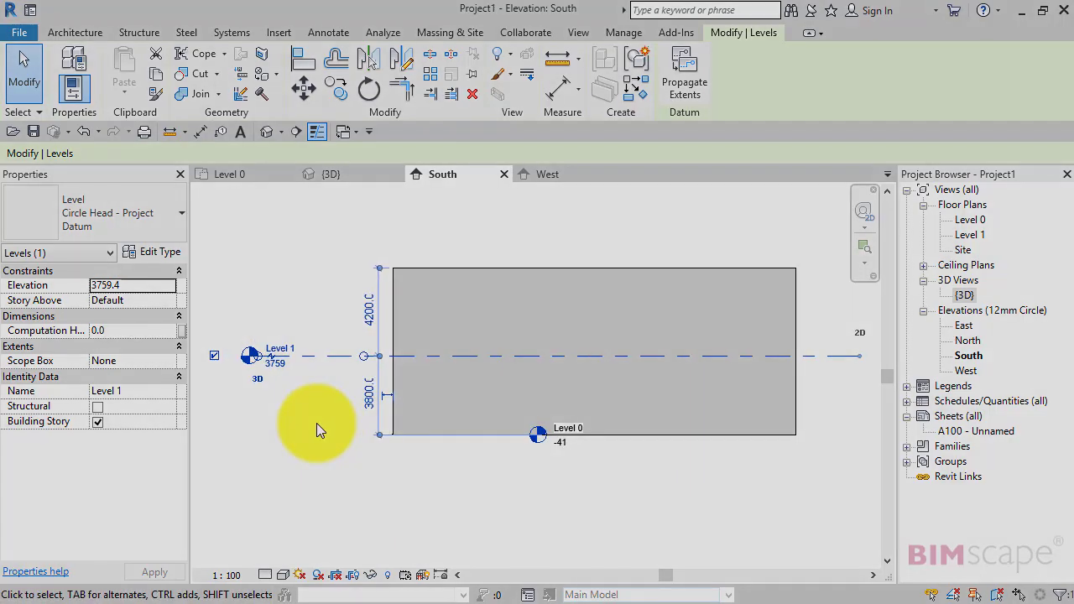